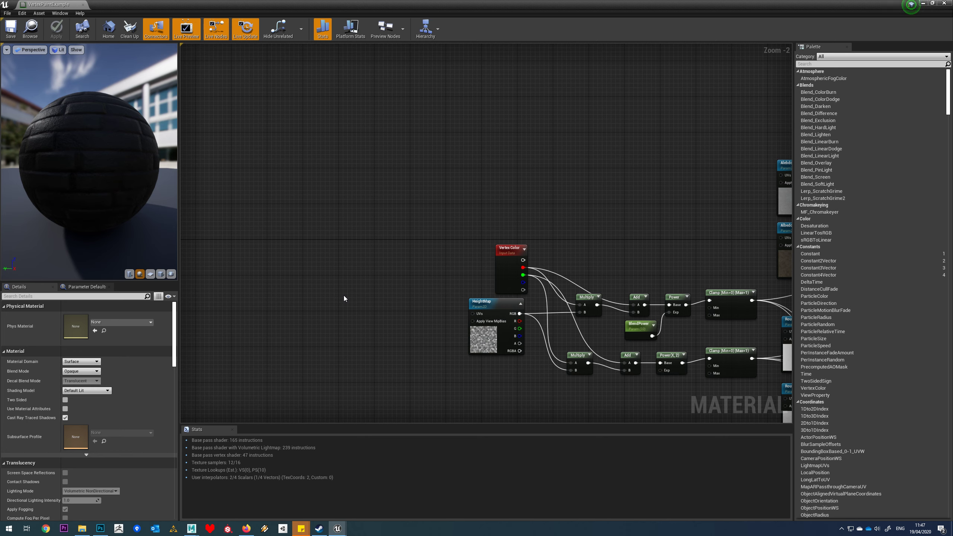
Add a Multiply node and a TextureCoordinate node in the empty graph area beside HeightMap, with the coordinate node below the Multiply
left_click(344, 295)
right_click(313, 291)
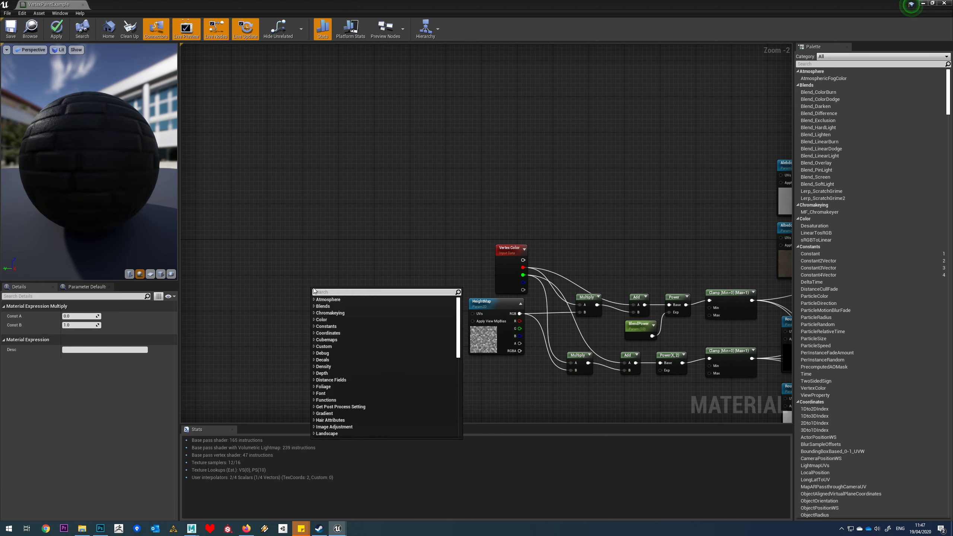
type("texture")
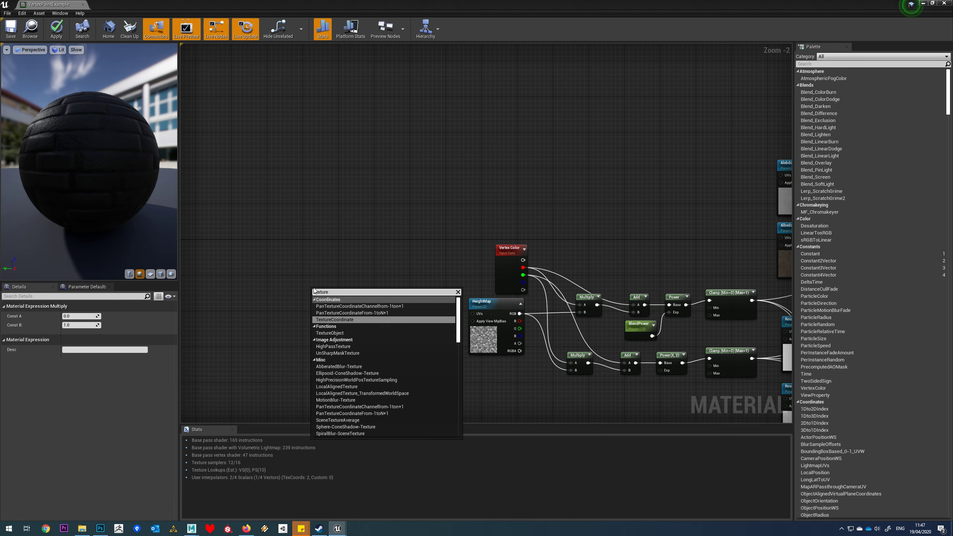
type("c")
left_click(350, 320)
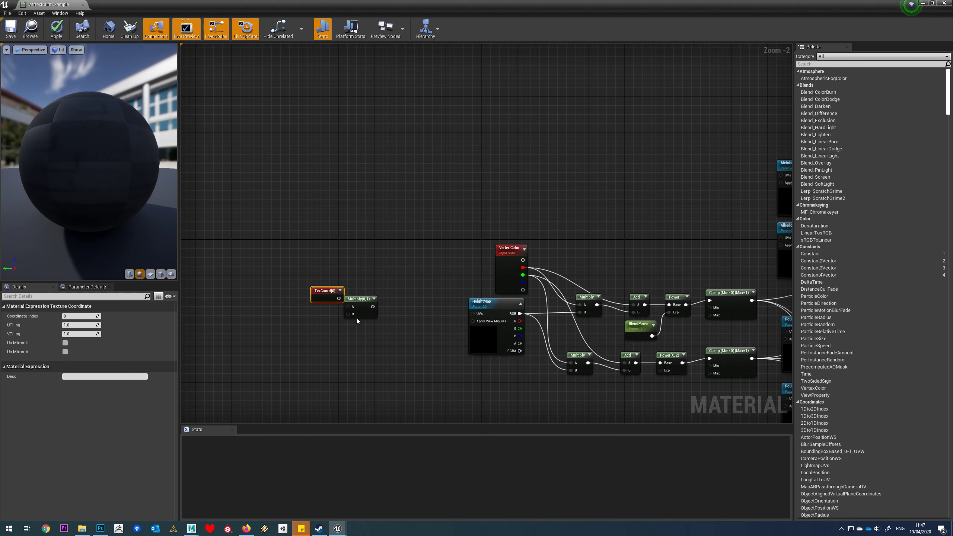
left_click_drag(319, 295, 311, 337)
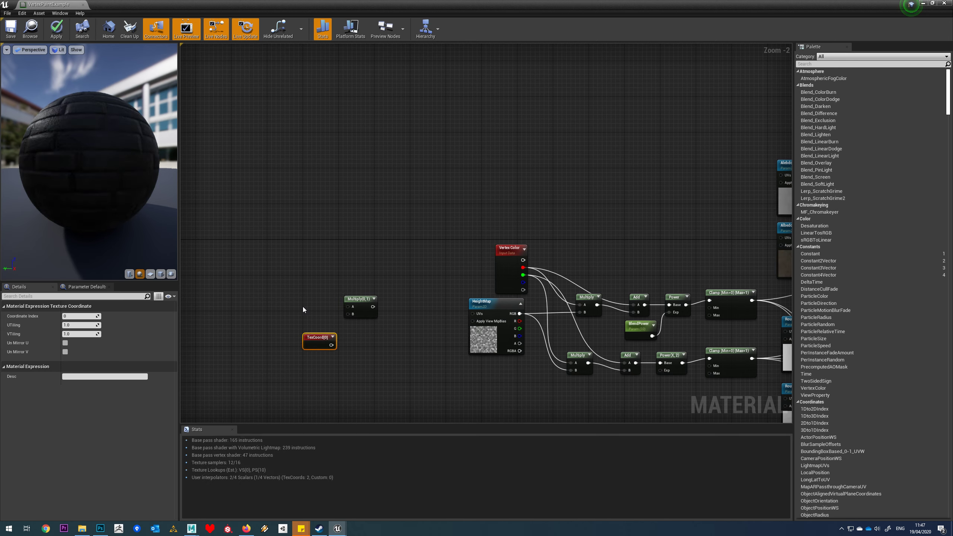
Add a scalar parameter beside the new Multiply node and name it UVTiling
left_click(297, 297)
type("s")
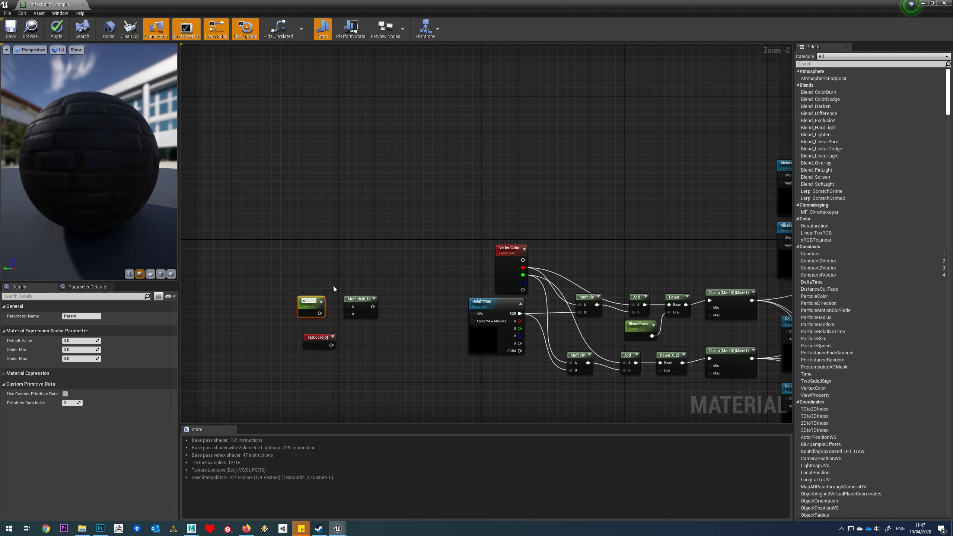
type("UVs")
key("Return")
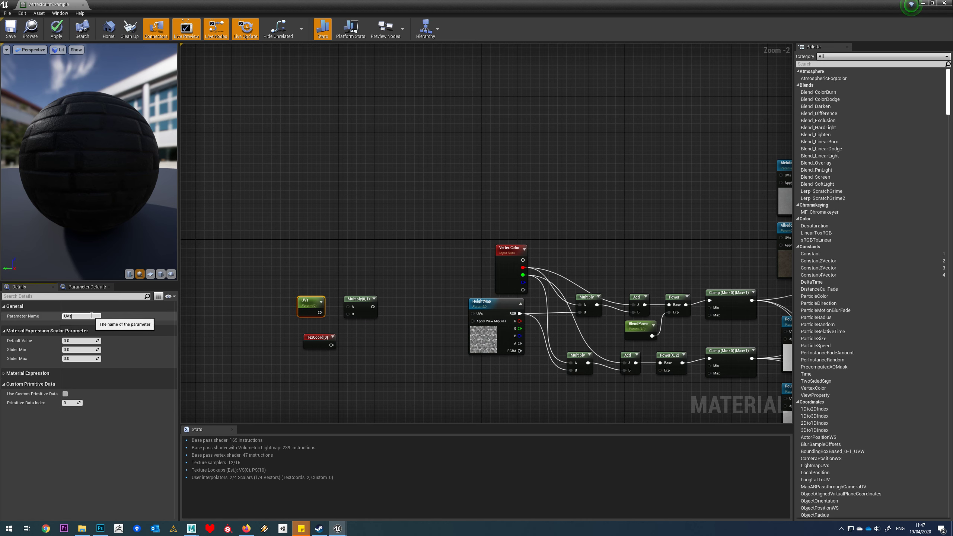
left_click(92, 316)
type("UVTiling")
key("Return")
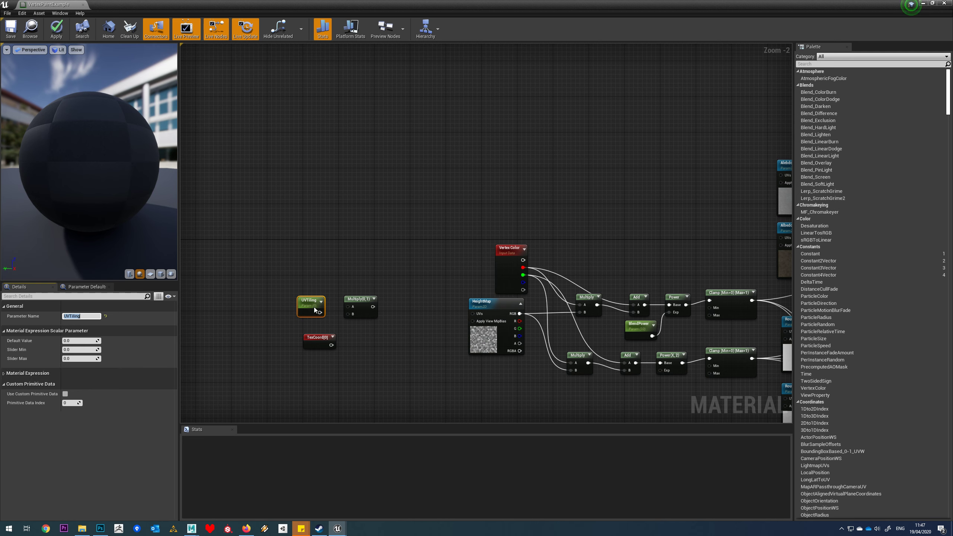
Connect UVTiling and TexCoord to the Multiply inputs and its output to the UVs of HeightMap, AlebdoR and AlbedoBase
left_click_drag(320, 312, 346, 307)
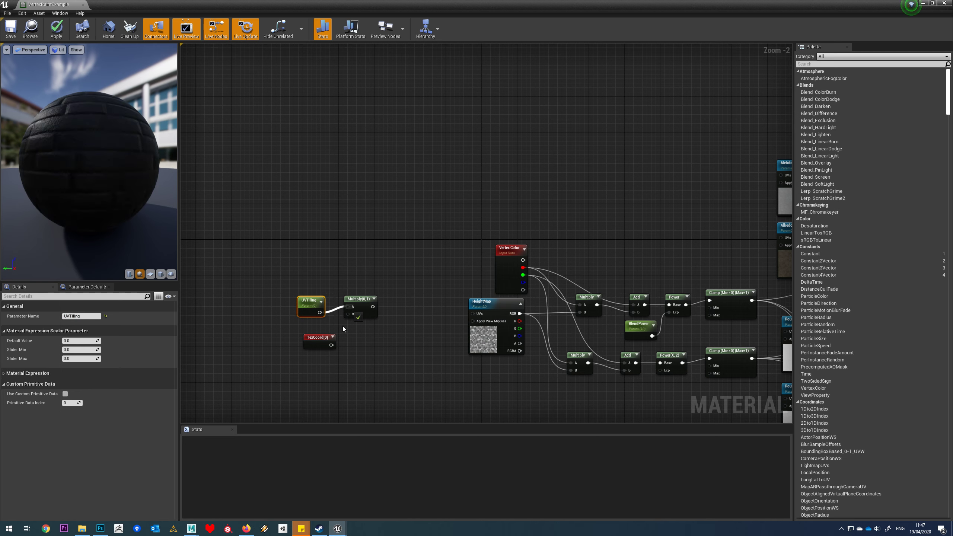
left_click_drag(331, 345, 472, 313)
right_click_drag(597, 191, 502, 250)
left_click_drag(269, 365, 685, 234)
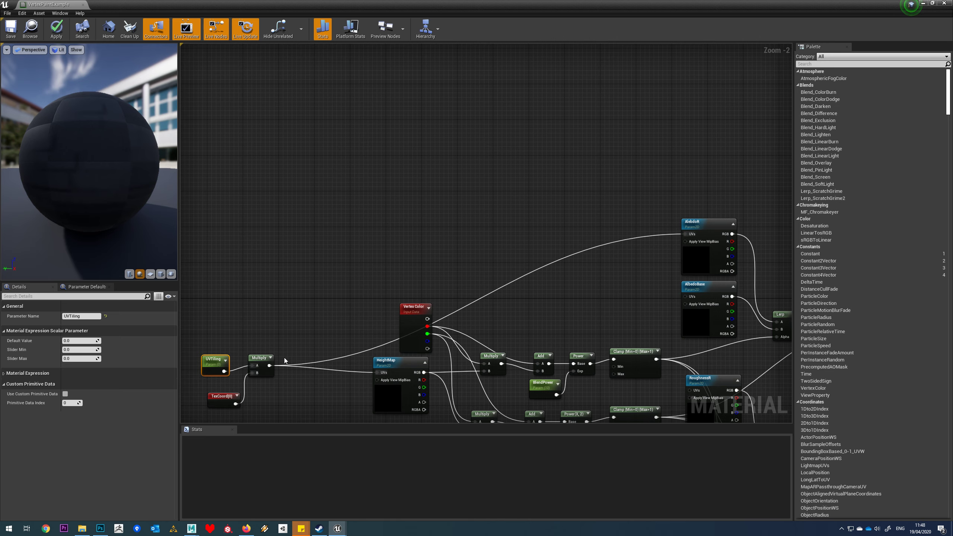
left_click_drag(269, 365, 685, 297)
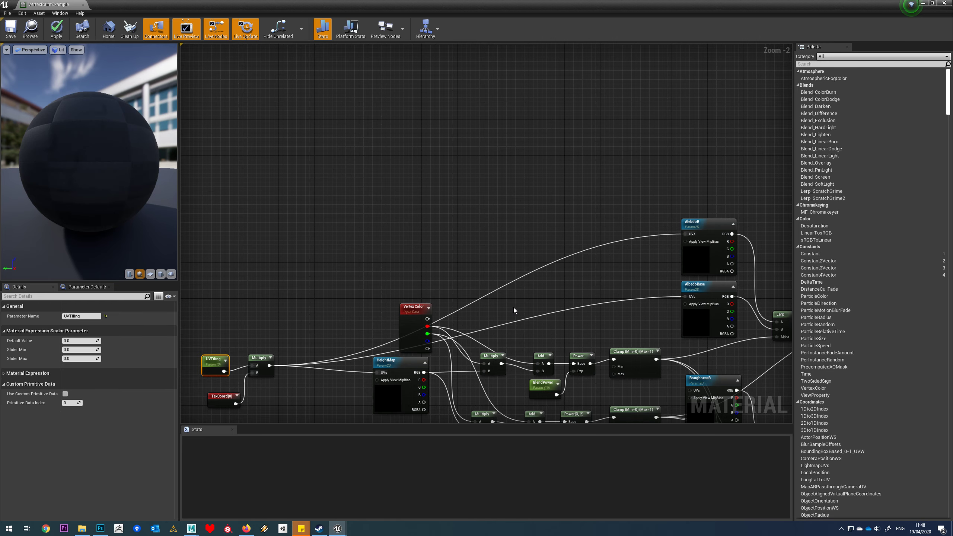
Connect the tiling Multiply output to the UVs of RoughnessR, RoughnessB and NormalR
right_click_drag(513, 307, 483, 172)
left_click_drag(238, 230, 660, 256)
left_click_drag(239, 230, 659, 321)
scroll(388, 343, "down", 2)
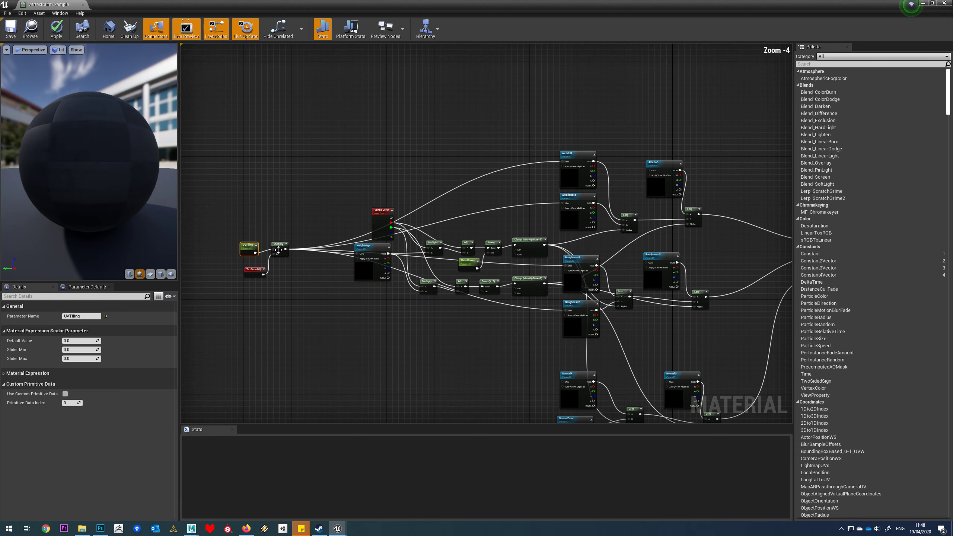
left_click_drag(286, 249, 560, 382)
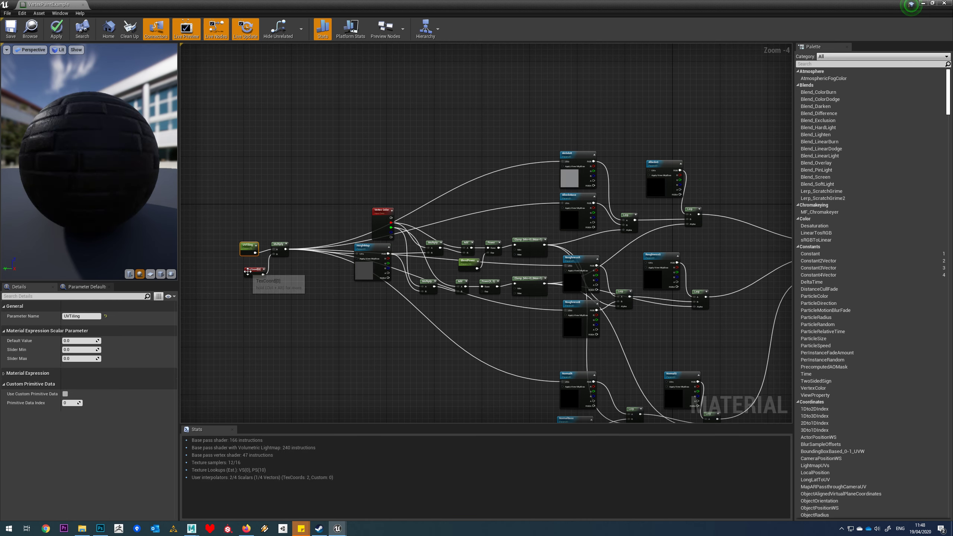
Set the UVTiling default value to 1 and connect the tiling Multiply output to NormalG's UVs
left_click(91, 337)
type("1")
key("Return")
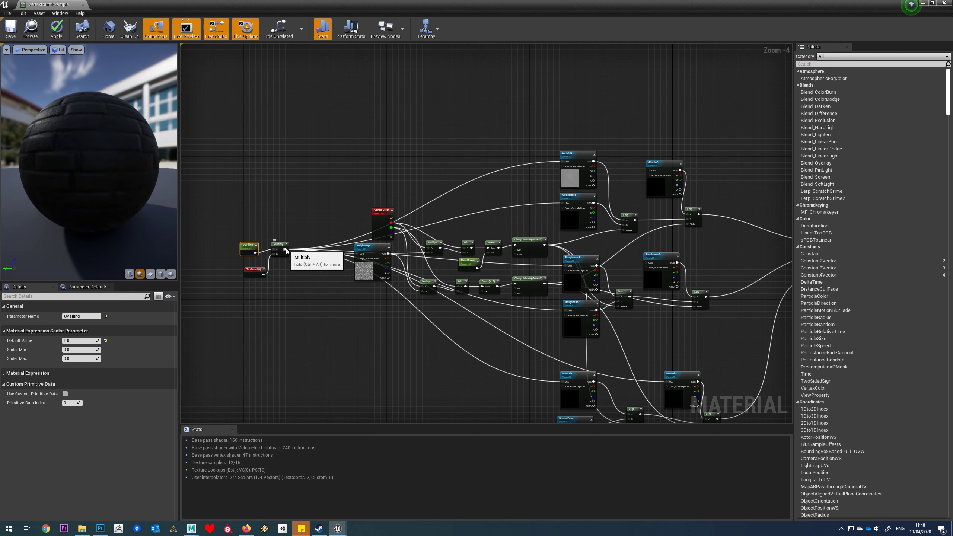
Connect the tiling Multiply output to the UVs of AlbedoG, RoughnessG and NormalBase, and save the material
left_click_drag(286, 249, 649, 171)
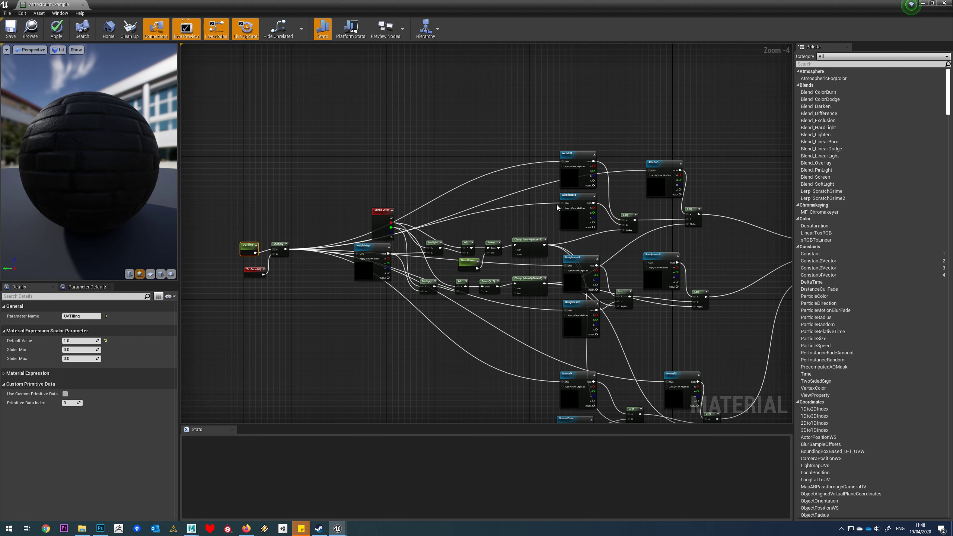
left_click_drag(588, 278, 648, 263)
right_click_drag(381, 403, 369, 356)
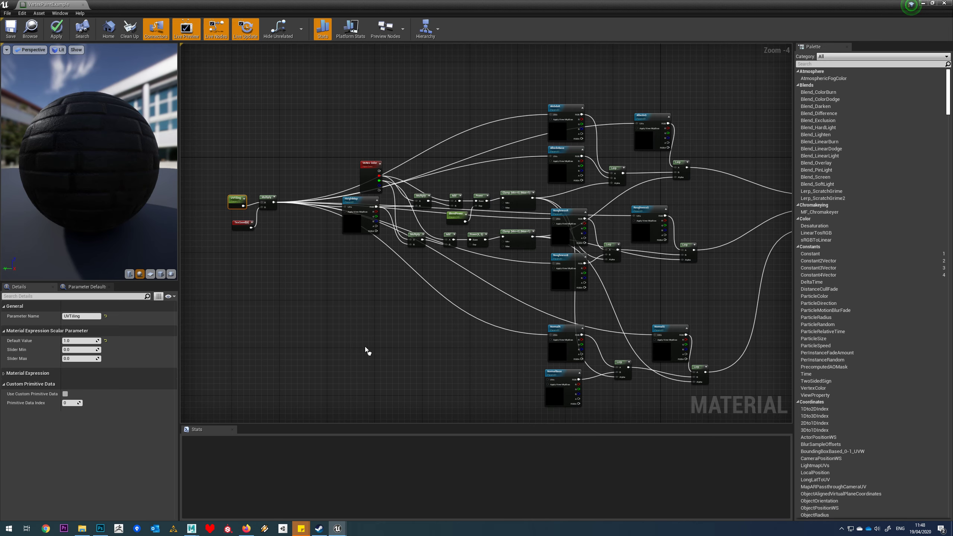
left_click_drag(275, 203, 550, 381)
right_click_drag(503, 356, 492, 399)
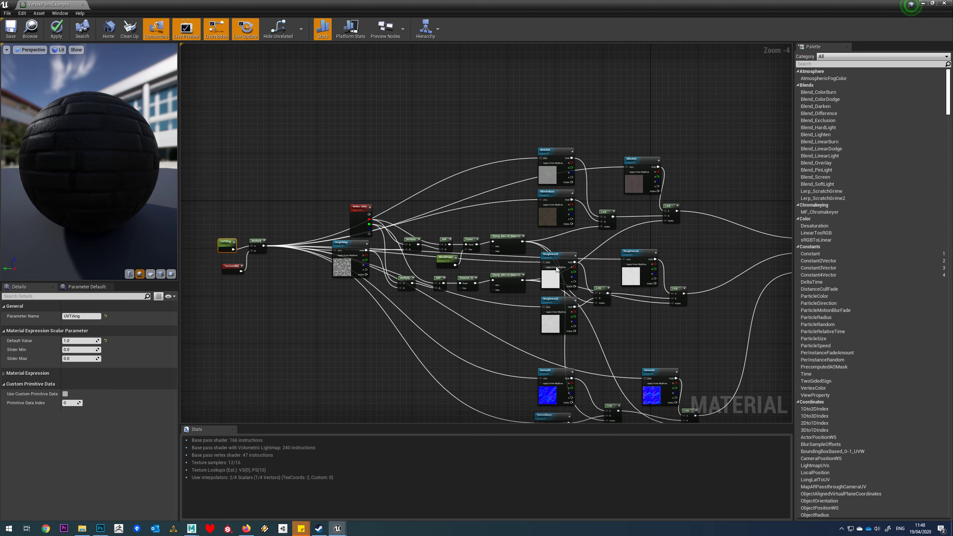
right_click_drag(610, 353, 610, 317)
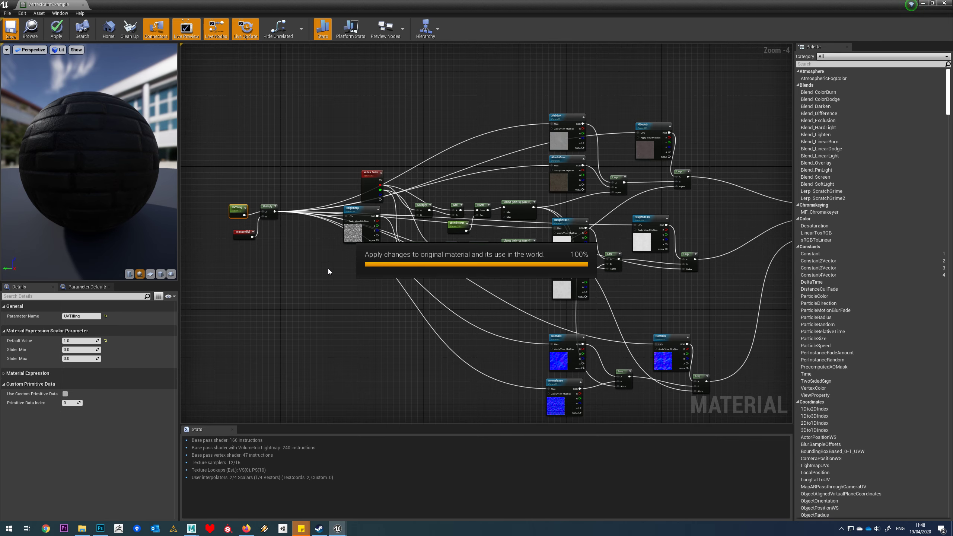
Align TexCoord under UVTiling and move both with their Multiply node closer to HeightMap
scroll(289, 233, "up", 5)
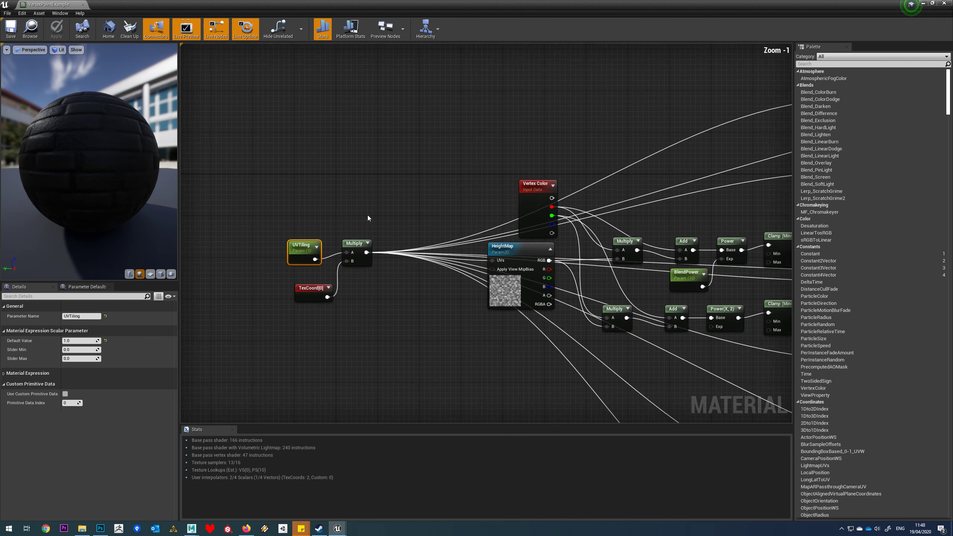
left_click_drag(304, 298, 301, 275)
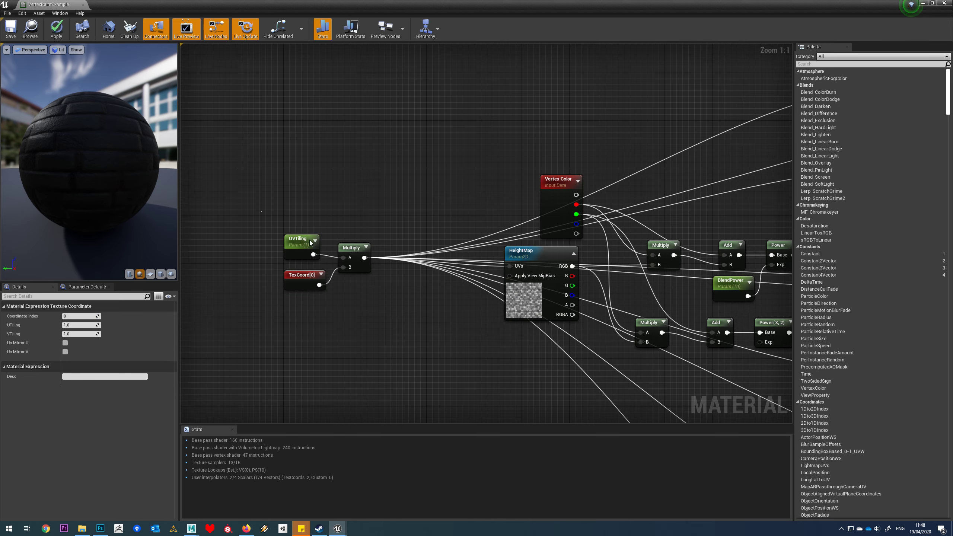
left_click_drag(295, 231, 351, 288)
left_click_drag(354, 246, 439, 218)
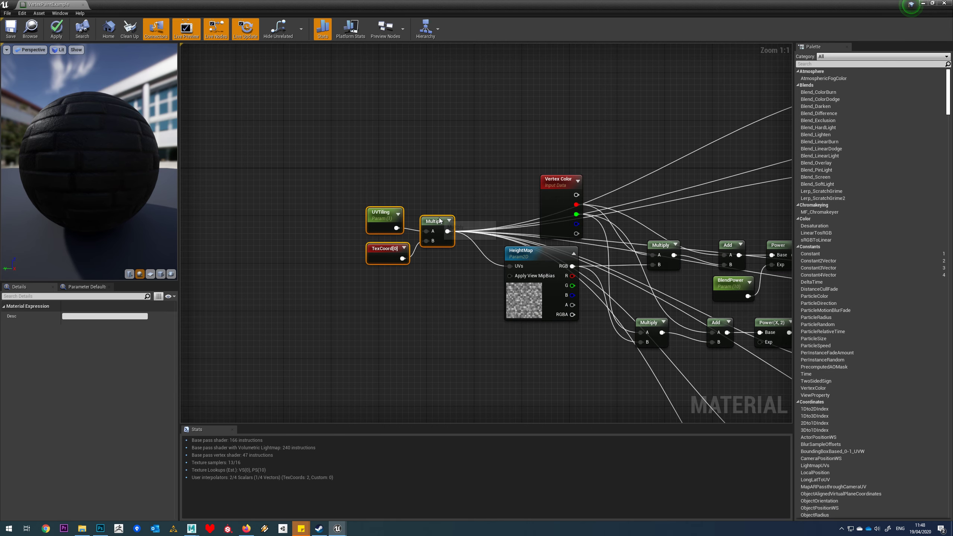
Move AlbedoG and its Lerp node closer to the AlebdoR and AlbedoBase textures
scroll(429, 164, "down", 2)
right_click_drag(428, 164, 565, 166)
scroll(565, 166, "up", 2)
right_click_drag(565, 166, 460, 186)
left_click(549, 164)
right_click_drag(708, 181, 602, 205)
left_click(626, 214)
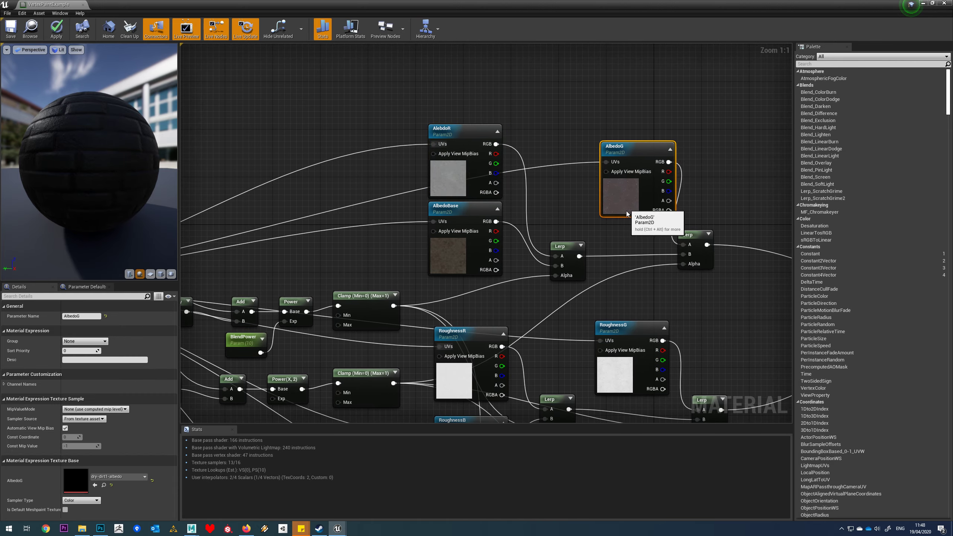
left_click_drag(626, 214, 625, 225)
left_click_drag(737, 142, 641, 273)
left_click_drag(692, 236, 642, 244)
Move RoughnessG and the two roughness Lerp nodes closer to the RoughnessR and RoughnessB textures
right_click_drag(696, 206, 645, 102)
left_click_drag(554, 265, 510, 248)
left_click(654, 302)
left_click_drag(654, 302, 565, 306)
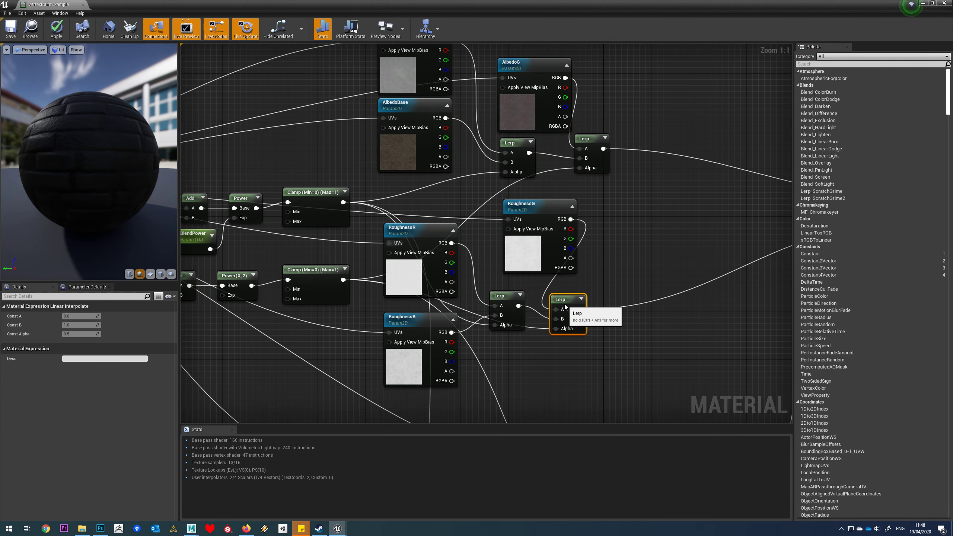
Move NormalG and the two normal Lerp nodes closer to the NormalR and NormalBase textures
right_click_drag(656, 363, 623, 146)
right_click_drag(486, 180, 497, 260)
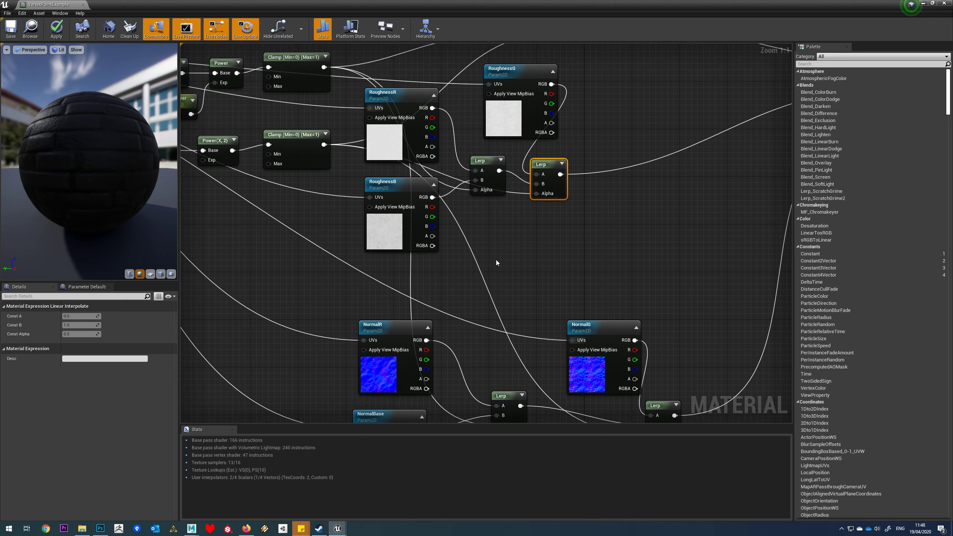
right_click_drag(497, 113, 445, 79)
left_click_drag(544, 295, 442, 253)
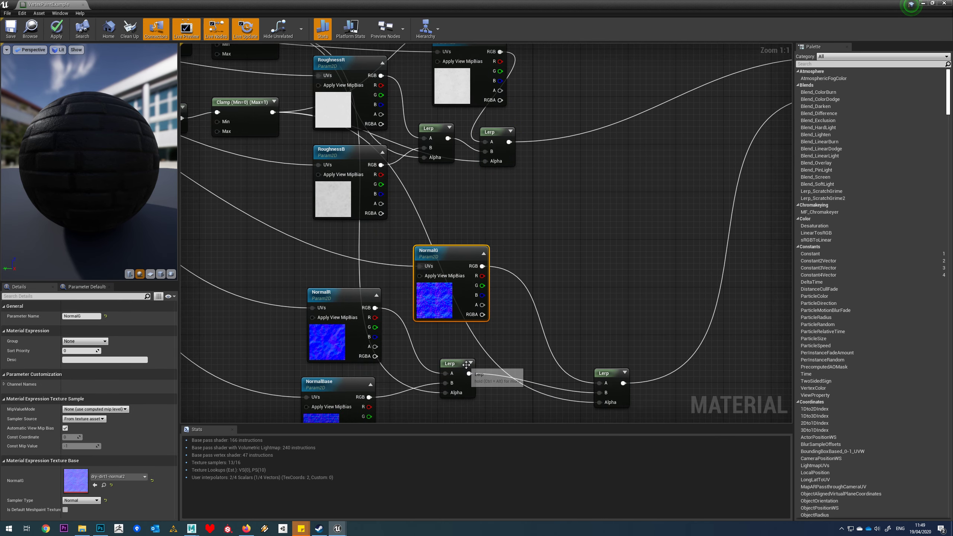
left_click_drag(468, 366, 429, 365)
left_click_drag(611, 372, 485, 364)
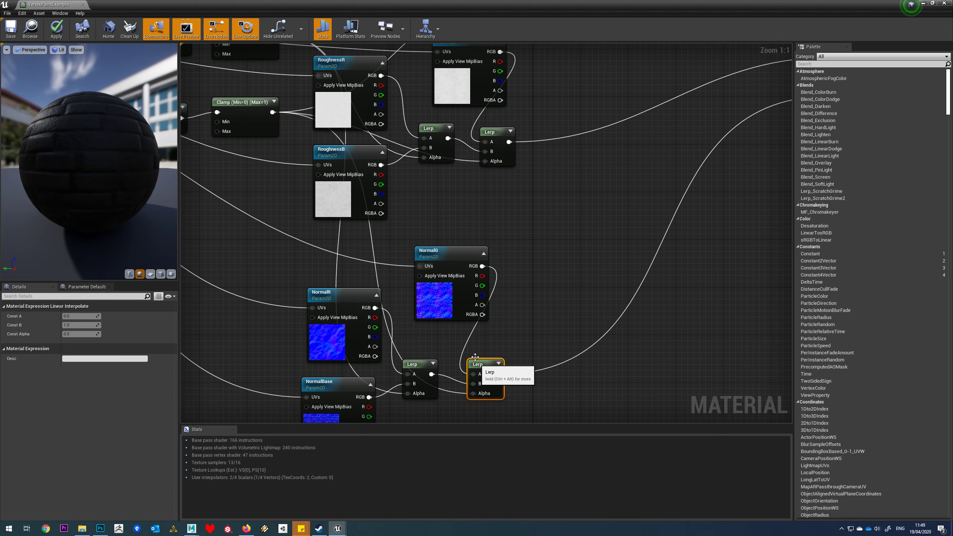
left_click_drag(431, 306, 424, 312)
left_click(608, 187)
Nudge NormalG and RoughnessG into tidier positions and save the material
scroll(608, 190, "down", 3)
right_click_drag(613, 205, 619, 292)
scroll(630, 273, "down", 1)
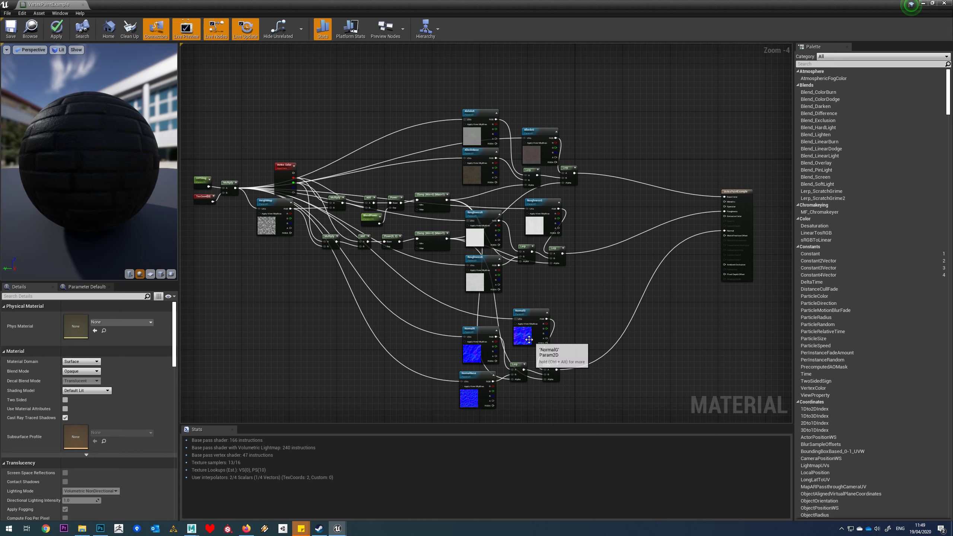
left_click_drag(543, 342, 539, 350)
left_click_drag(533, 222, 527, 223)
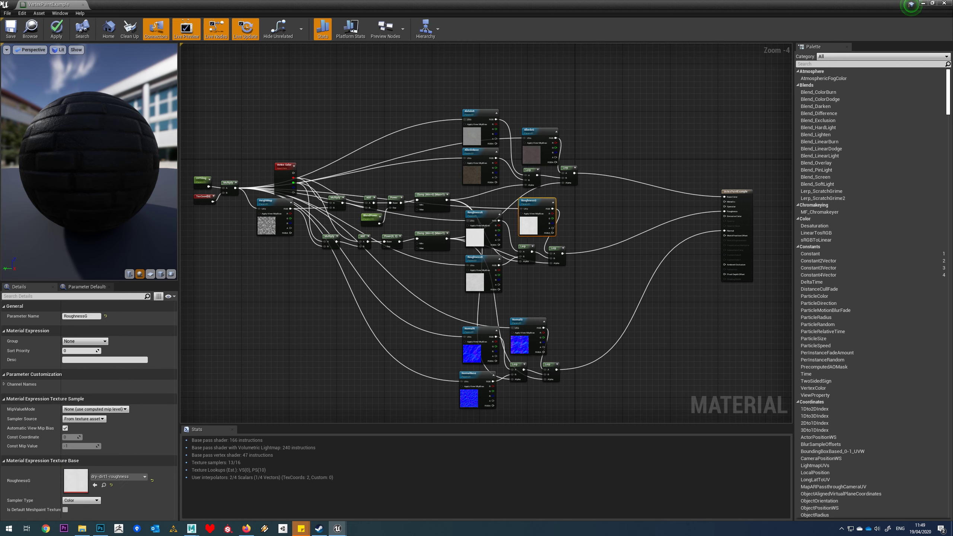
key("ctrl+s")
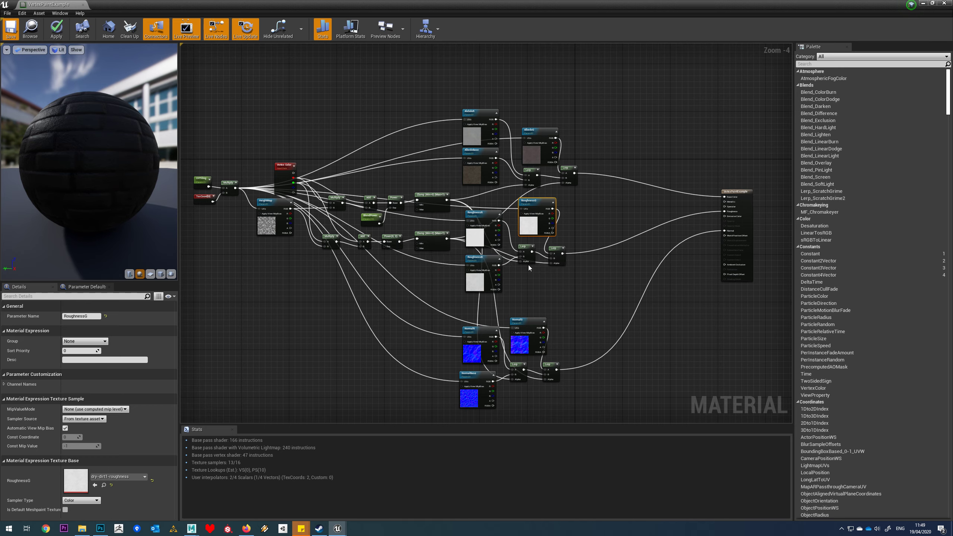
Return to the concrete material instance, override UVTiling with 2.0 and enable the HeightMap override
left_click(921, 3)
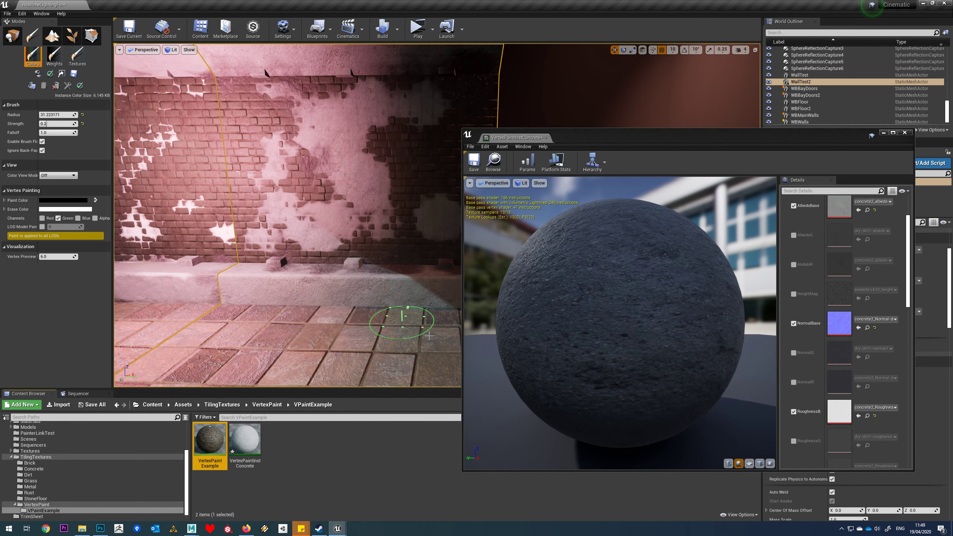
scroll(831, 357, "down", 5)
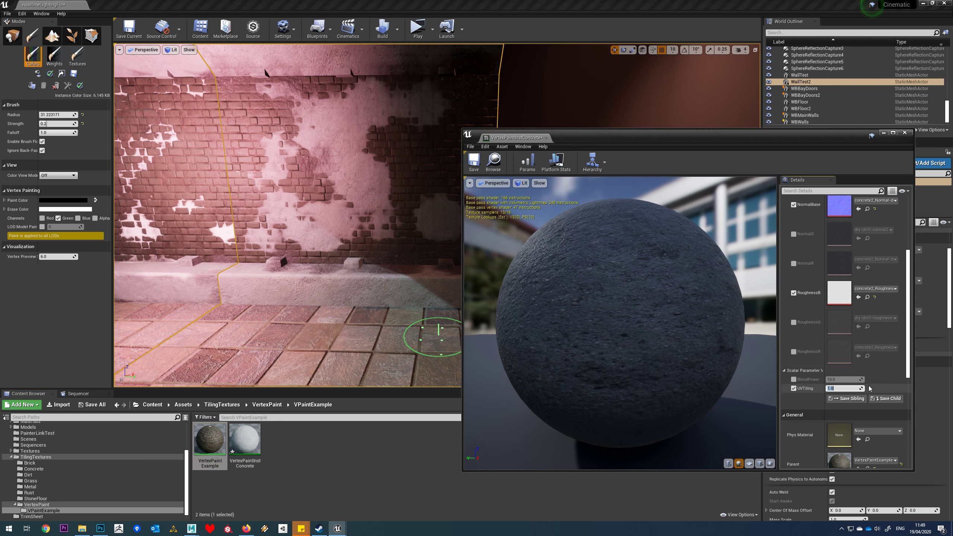
key("Return")
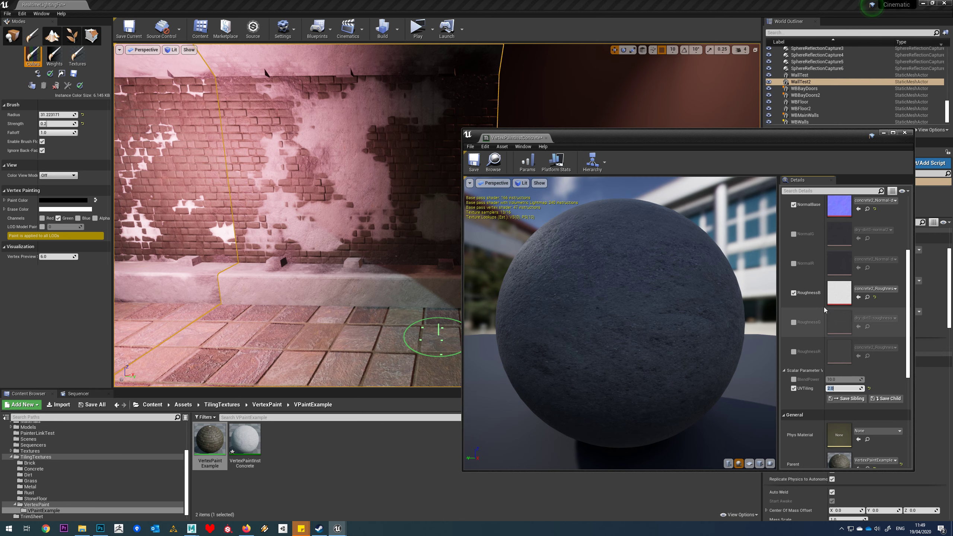
scroll(796, 249, "up", 3)
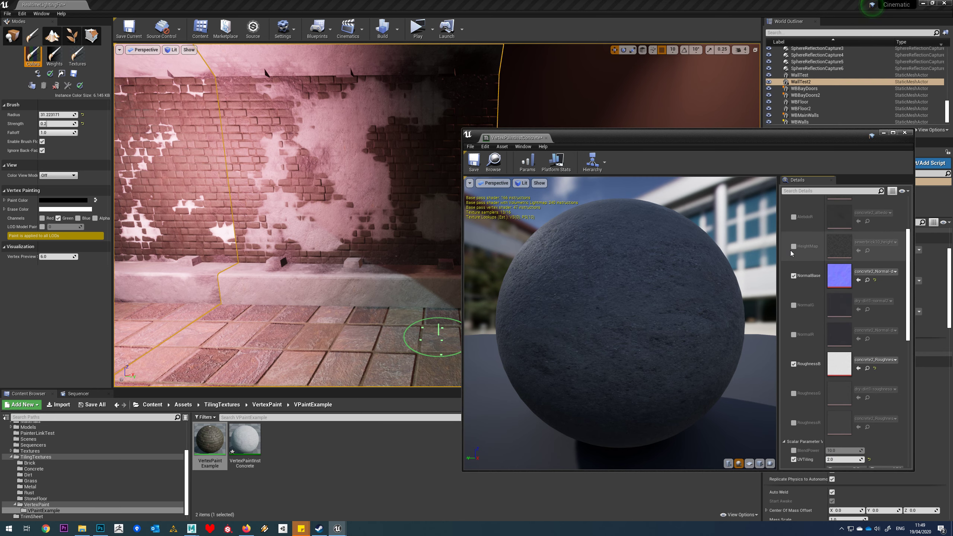
left_click(793, 247)
Try a vertex paint stroke on the ledge at the foot of the brick wall and undo it
scroll(300, 298, "up", 5)
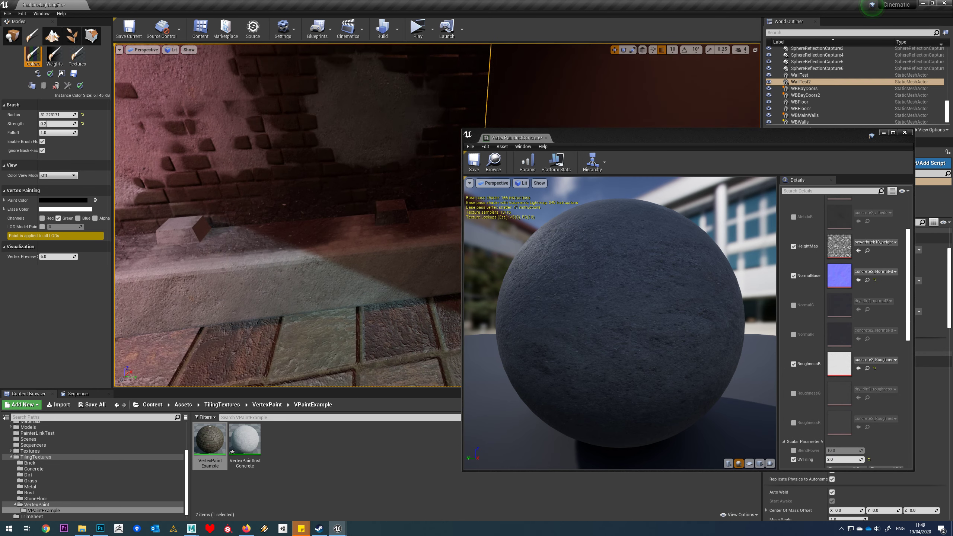
scroll(318, 302, "down", 4)
mouse_move(326, 296)
right_mouse_down()
mouse_move(330, 319)
mouse_move(340, 302)
right_mouse_up()
left_click_drag(340, 302, 345, 291)
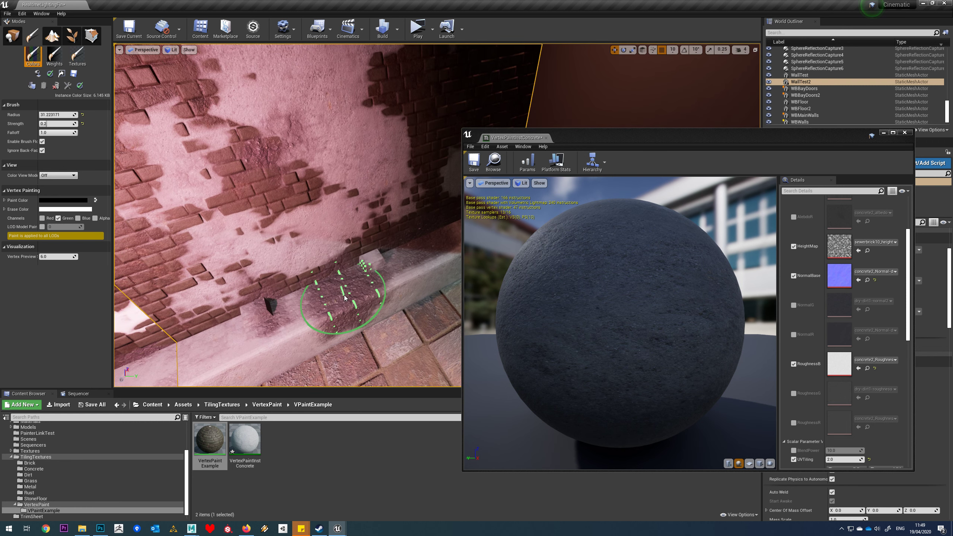
key("ctrl+z")
key("ctrl+z")
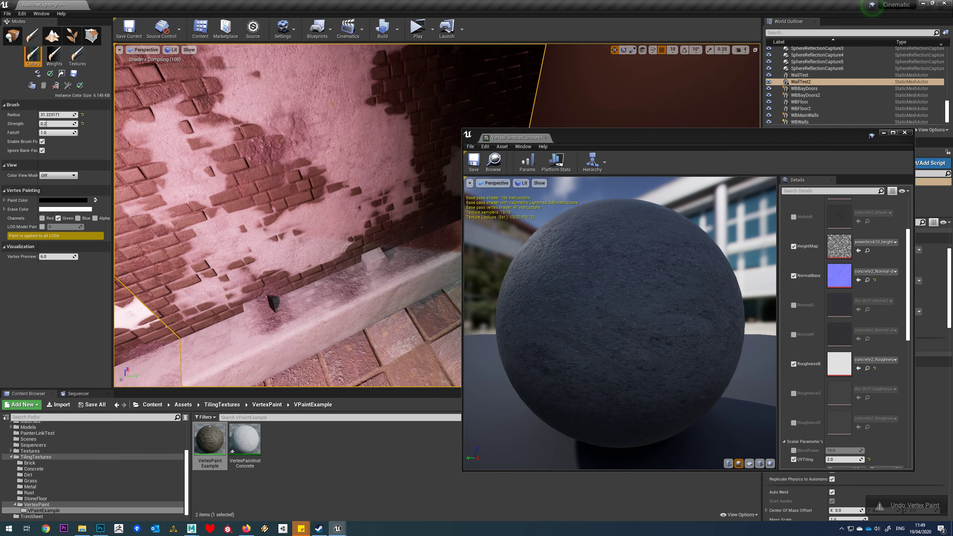
Try the concrete2_Height texture from the Concrete folder as the HeightMap of the concrete material instance
scroll(341, 313, "up", 3)
right_click_drag(341, 312, 305, 309)
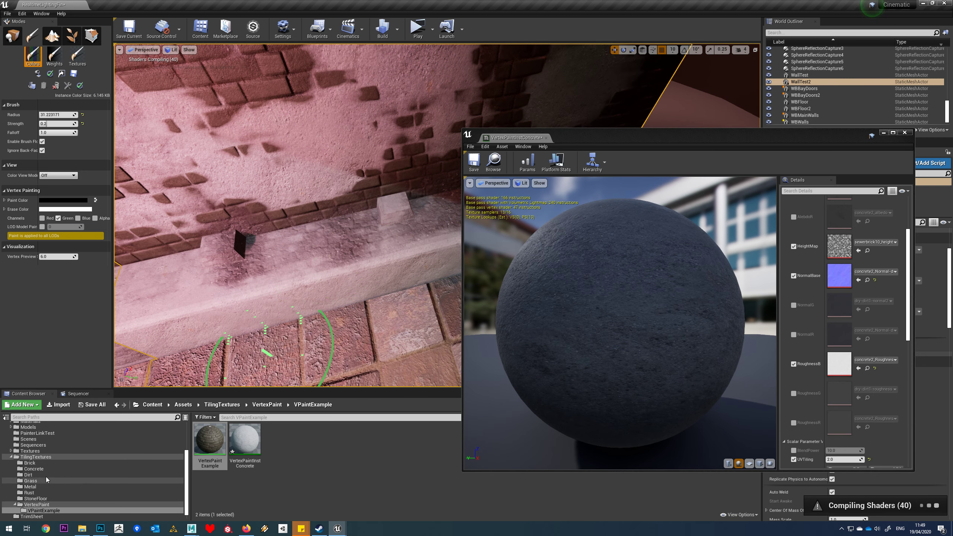
left_click(28, 474)
left_click(30, 463)
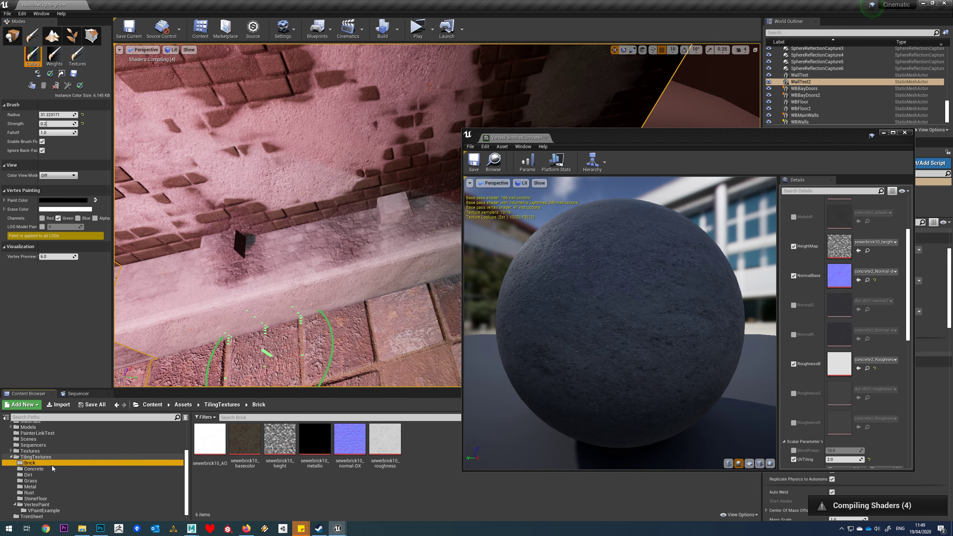
left_click(34, 469)
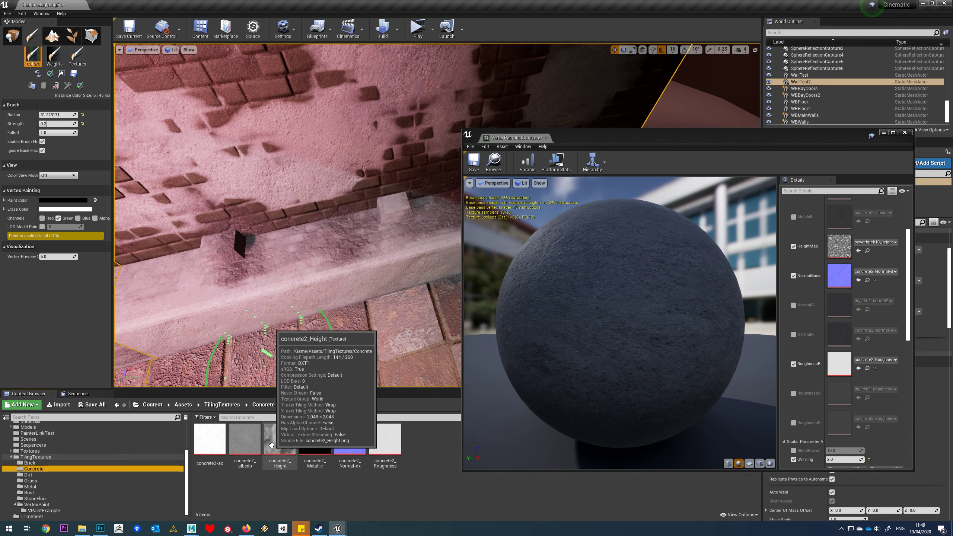
left_click_drag(280, 439, 839, 250)
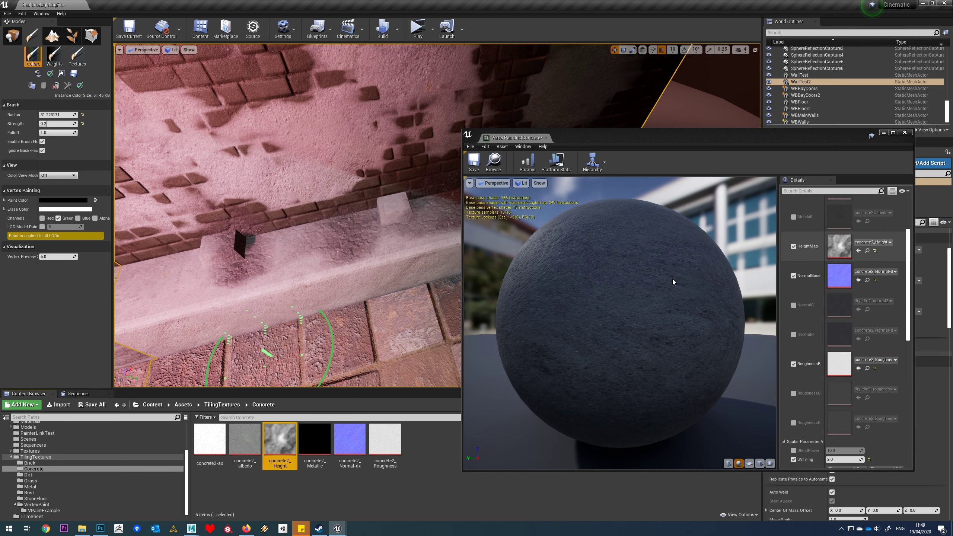
right_click_drag(319, 298, 319, 298)
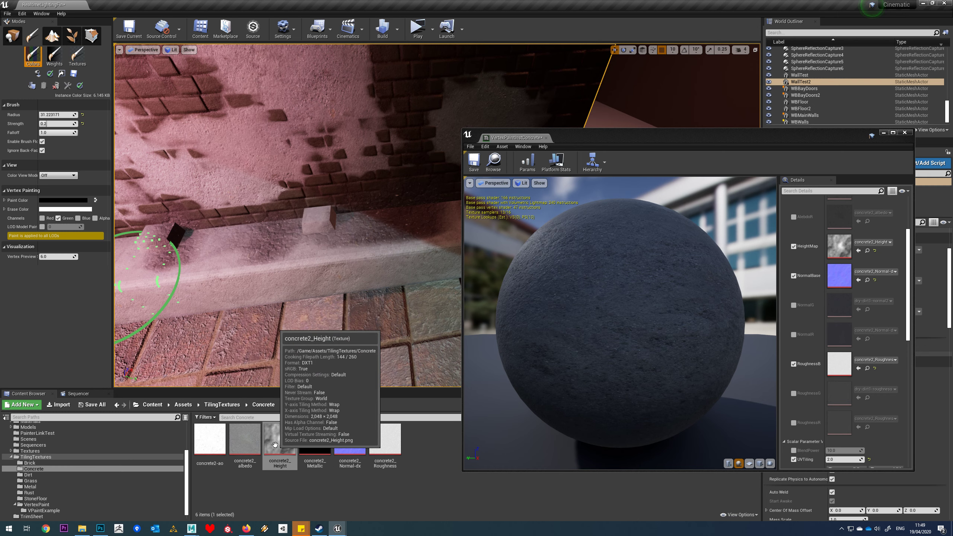
Assign the dry-dirt1-height2 texture from the Dirt folder to the HeightMap parameter of the concrete material instance
scroll(100, 473, "up", 2)
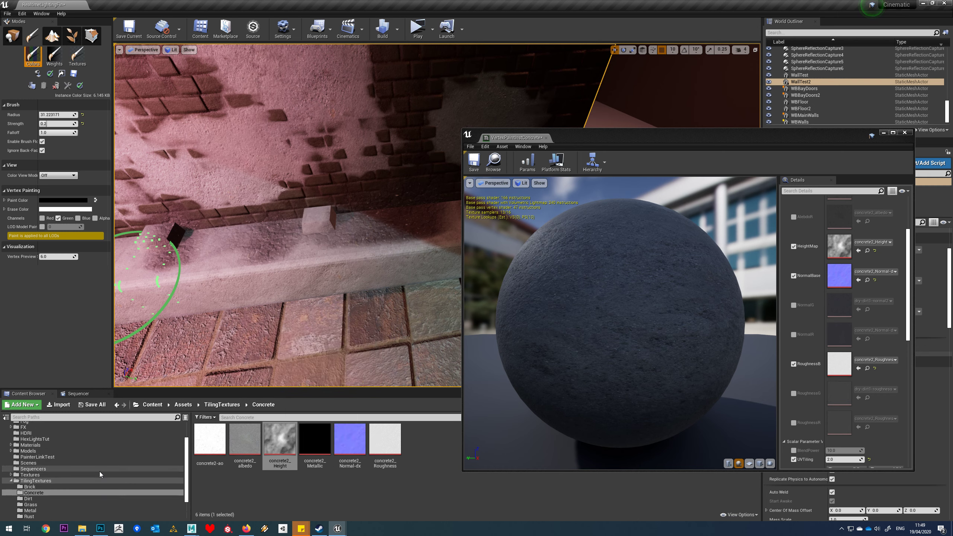
scroll(99, 472, "down", 2)
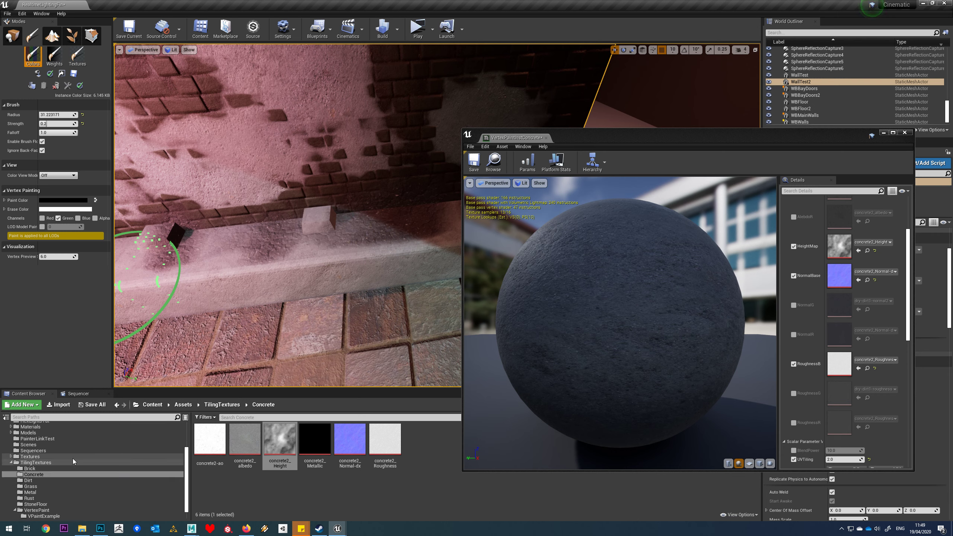
scroll(73, 458, "up", 3)
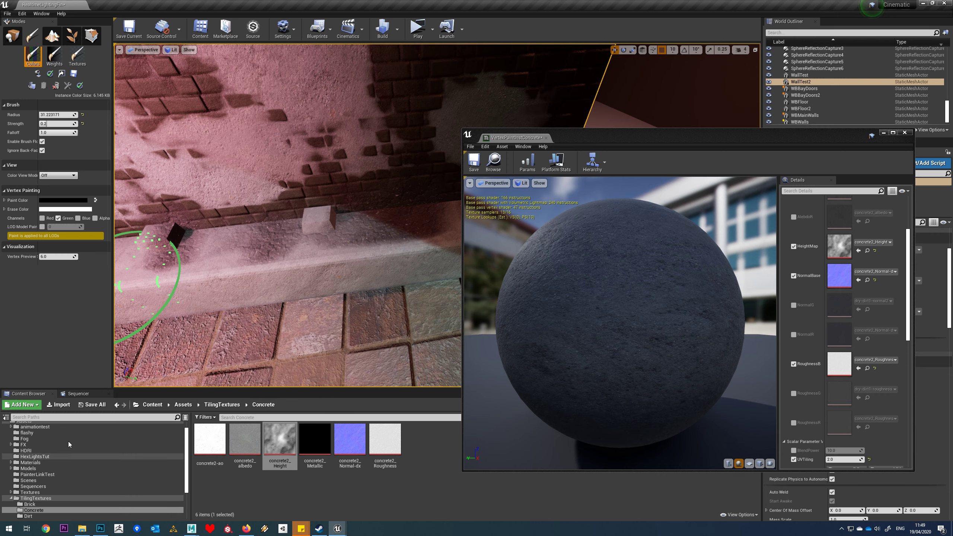
scroll(71, 438, "down", 2)
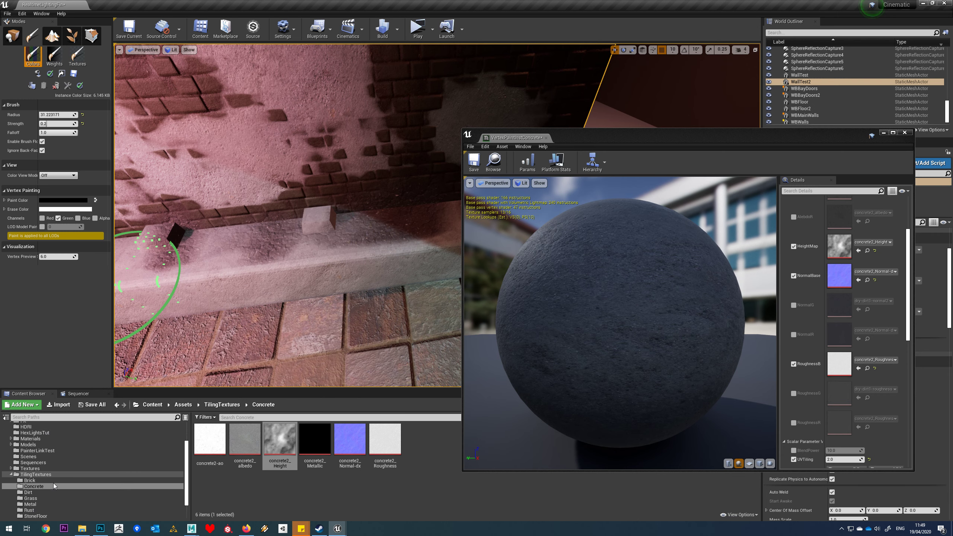
left_click(47, 491)
left_click_drag(280, 441, 839, 246)
right_click_drag(327, 220, 327, 219)
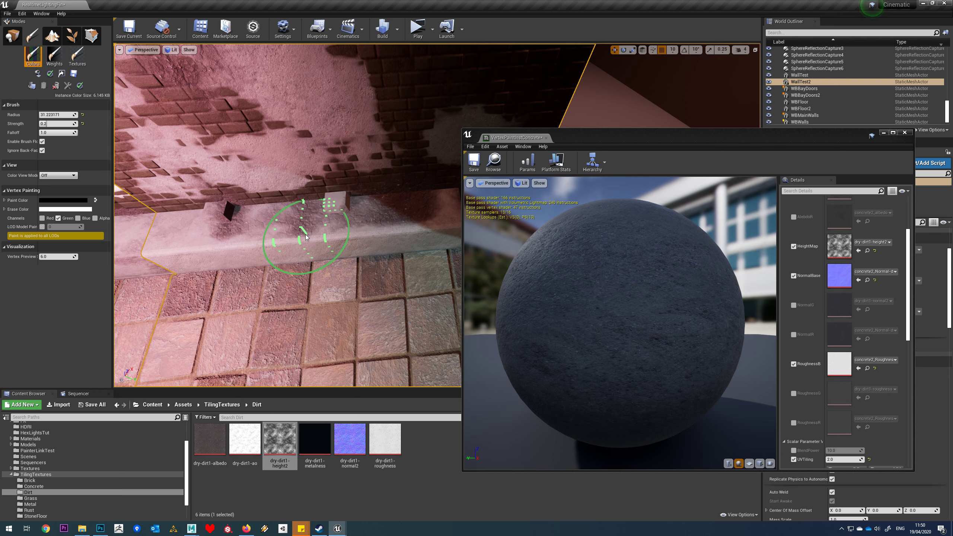
Brush over the dark patches on the ledge beside the small blocks and move the material instance window aside
left_click_drag(300, 229, 303, 226)
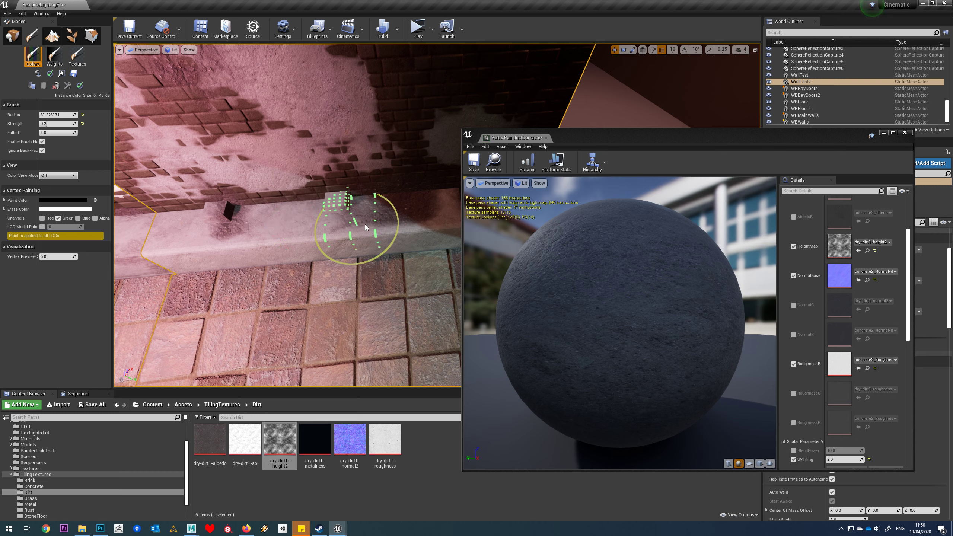
left_click_drag(366, 227, 387, 220)
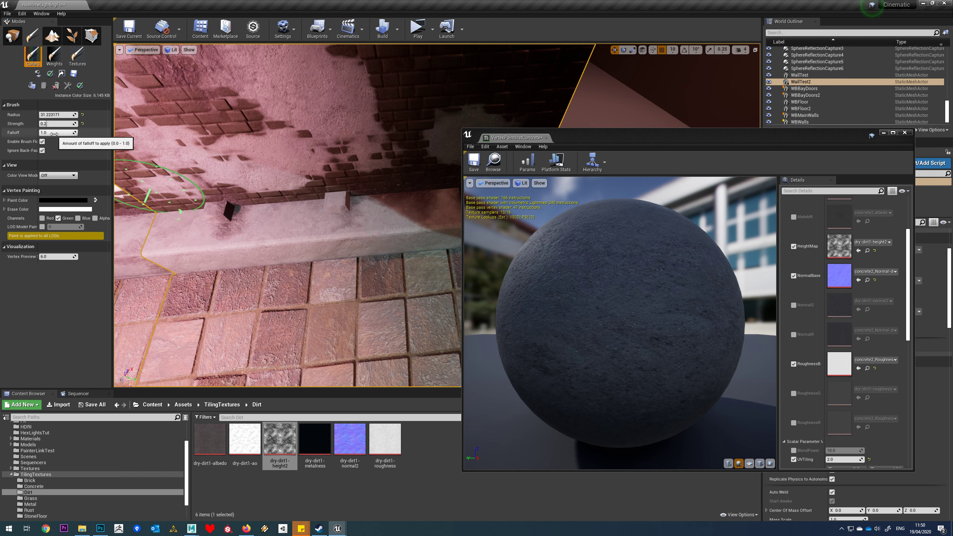
left_click_drag(499, 144, 692, 193)
scroll(487, 217, "up", 5)
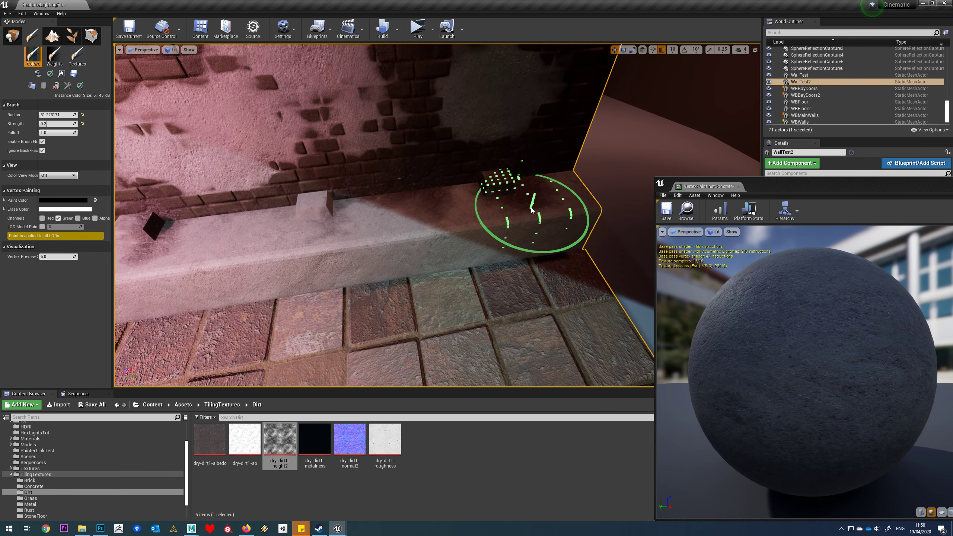
right_click_drag(487, 222, 415, 234)
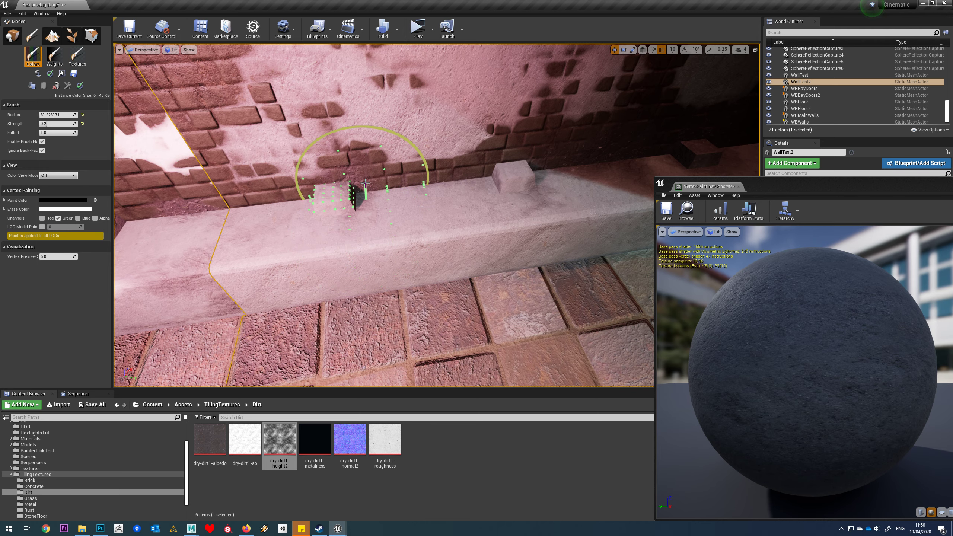
right_click_drag(365, 183, 323, 191)
right_click_drag(431, 285, 453, 286)
right_click_drag(368, 336, 341, 314)
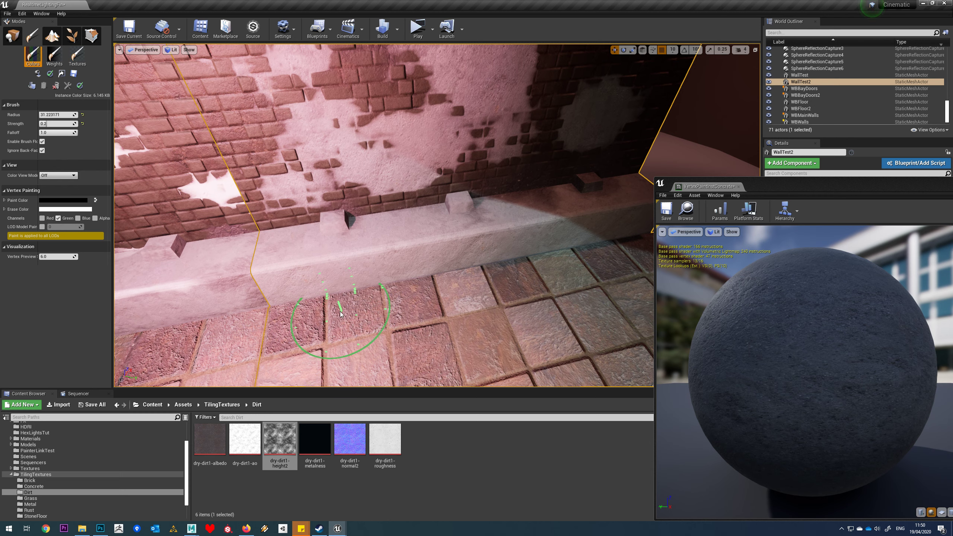
Undo a trial stroke on the ledge, reduce the brush radius to about 16.87 and paint along the ledge's front edge
left_click_drag(295, 264, 340, 263)
key("ctrl+z")
key("bracketleft")
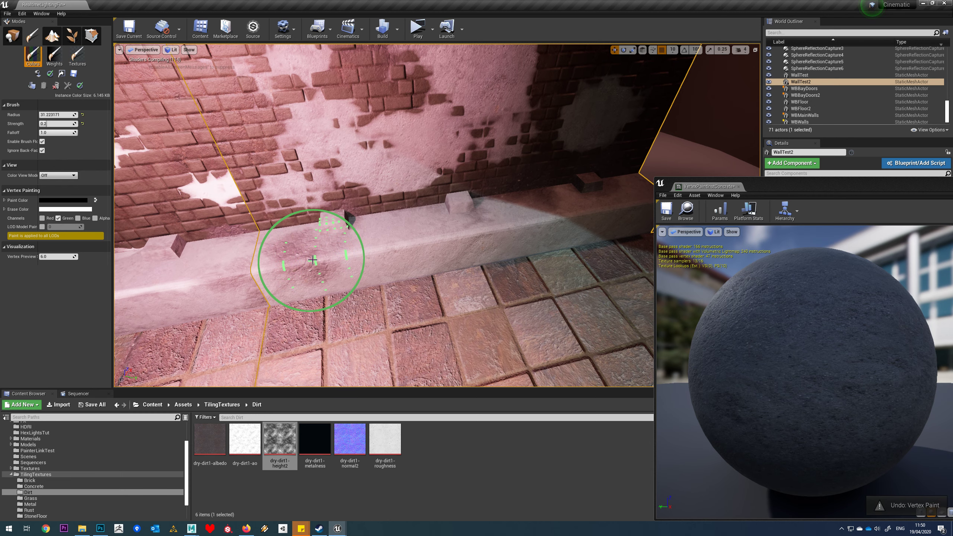
key("bracketleft")
key("bracketleft")
key("bracketleft")
key("bracketleft")
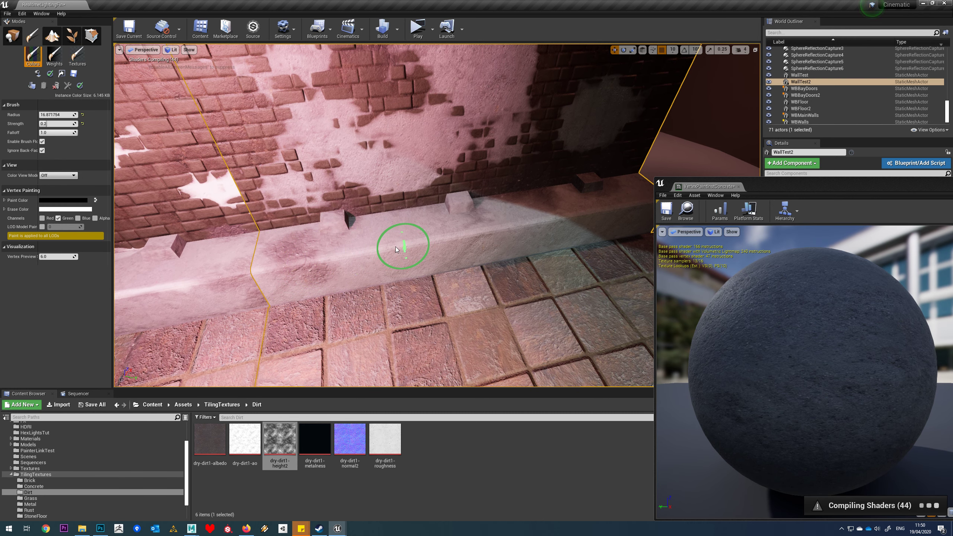
left_click_drag(376, 251, 432, 245)
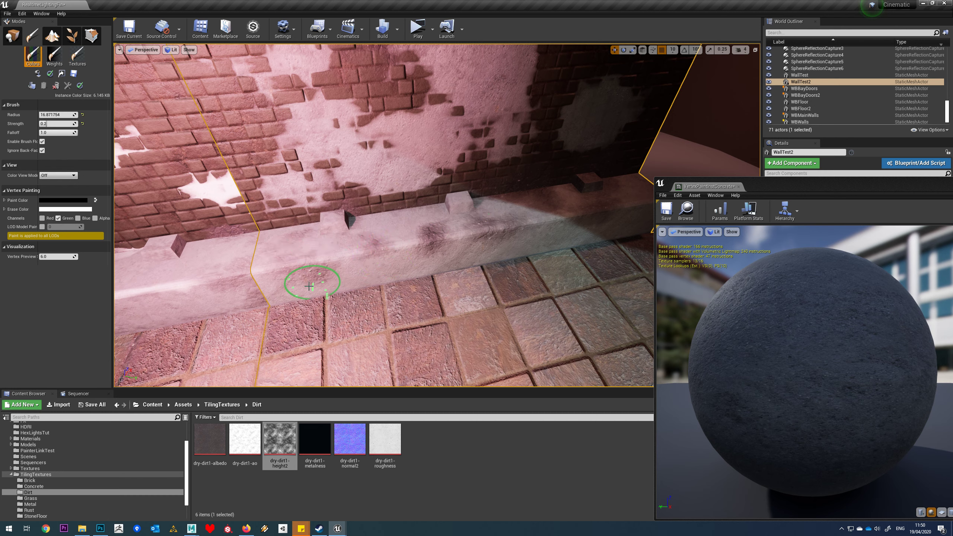
right_click_drag(399, 285, 365, 289)
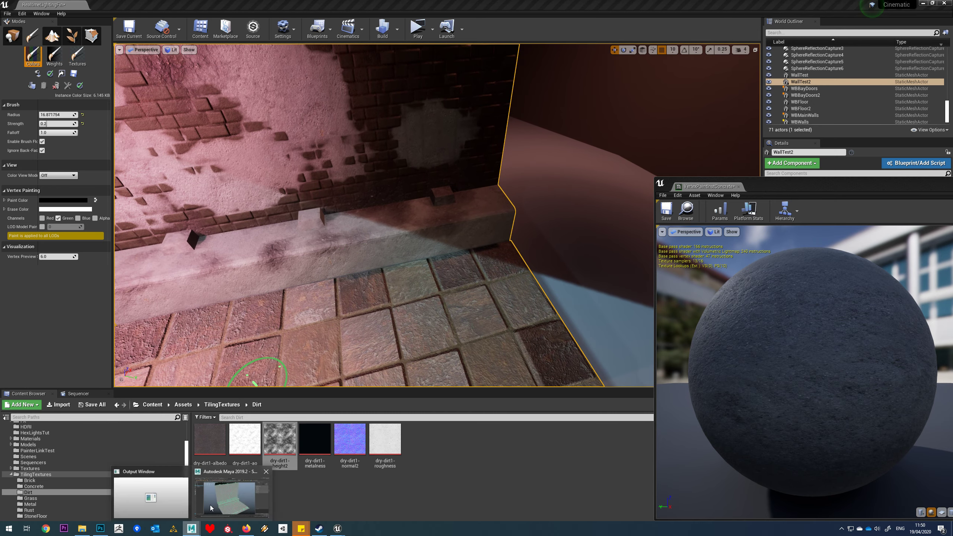
Switch to Maya, frame the ledge of the WallTest mesh and enter edge selection mode
left_click(192, 529)
mouse_move(524, 295)
right_mouse_down("shift")
mouse_move(574, 309)
mouse_move(610, 296)
right_mouse_up("shift")
left_click_drag(454, 316, 572, 287, "alt")
left_click_drag(579, 319, 571, 330, "alt")
left_click(563, 369)
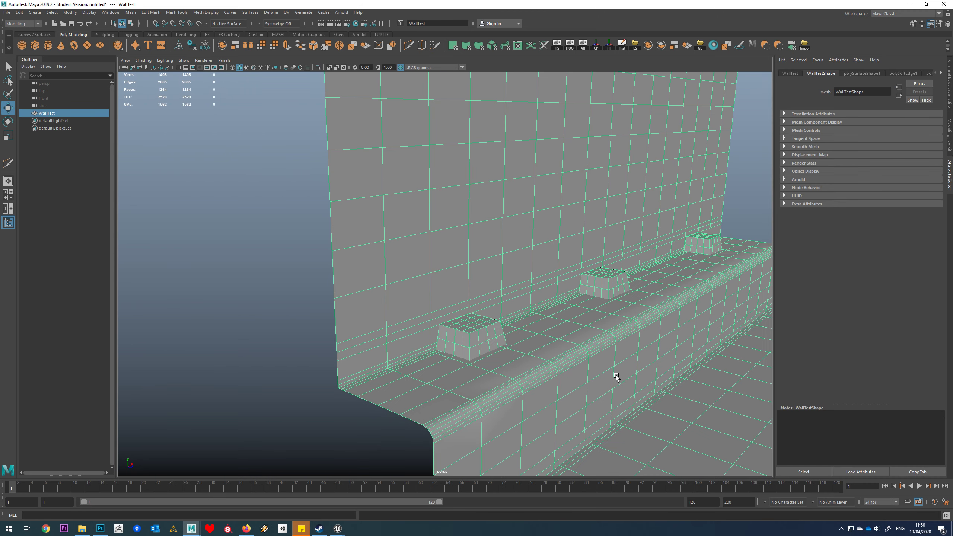
left_click_drag(615, 376, 508, 375, "alt")
right_click_drag(501, 325, 501, 305)
middle_click_drag(350, 410, 378, 376, "alt")
scroll(378, 377, "up", 1)
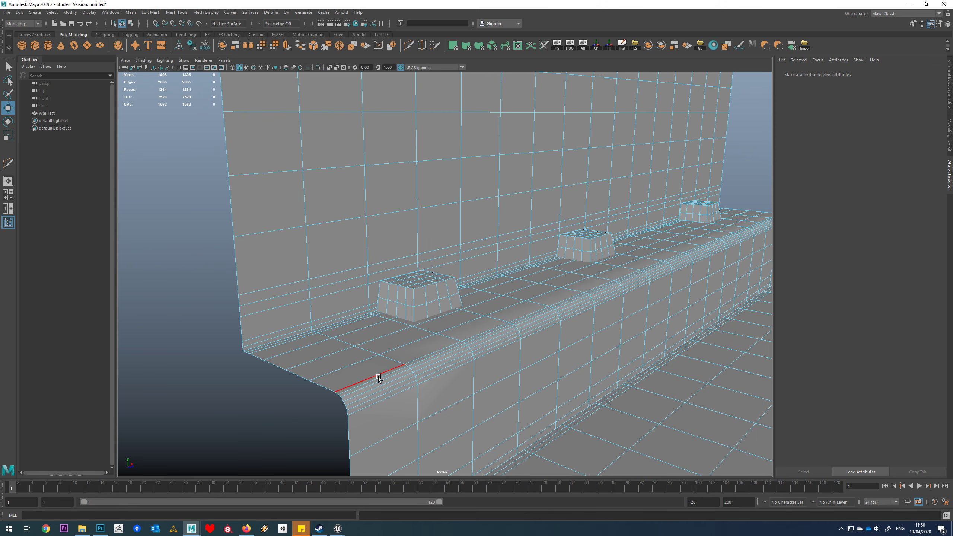
Delete two lengthwise edge loops on the rounded front edge of the WallTest ledge and return to object mode
right_click_drag(424, 323, 468, 311)
right_click(467, 309)
left_click(468, 282)
double_click(378, 380)
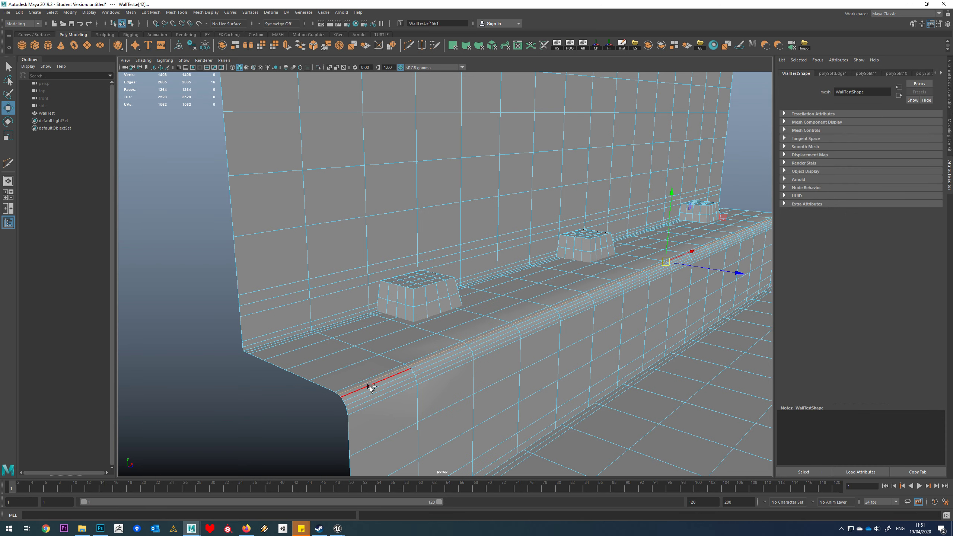
double_click(366, 402, "shift")
right_click_drag(366, 391, 325, 400, "shift")
right_click_drag(406, 335, 442, 314)
left_click(297, 385)
Apply Soften/Harden Edges to the WallTest mesh with an angle of 45
left_click_drag(225, 416, 553, 304, "alt")
left_click(492, 325)
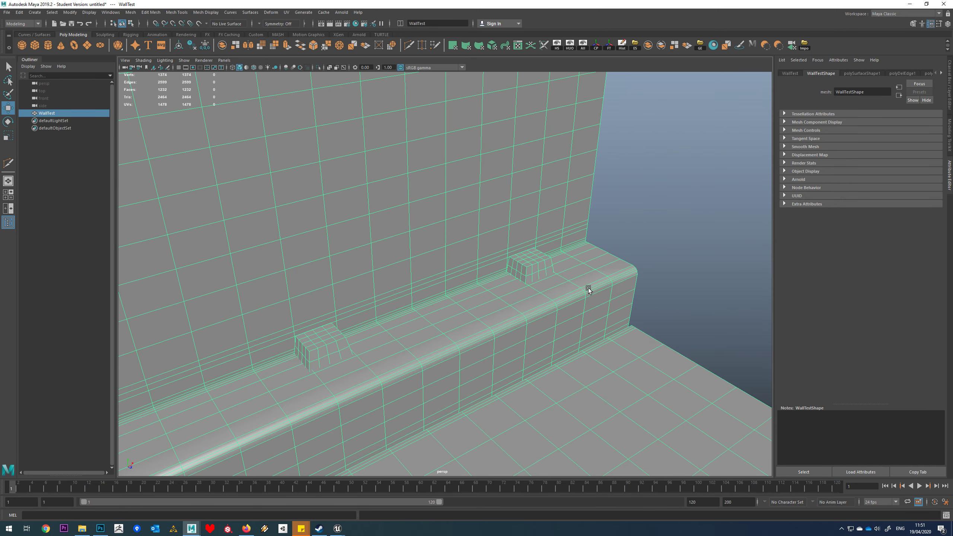
right_click_drag(588, 289, 602, 294, "shift")
right_click_drag(660, 308, 714, 303, "shift")
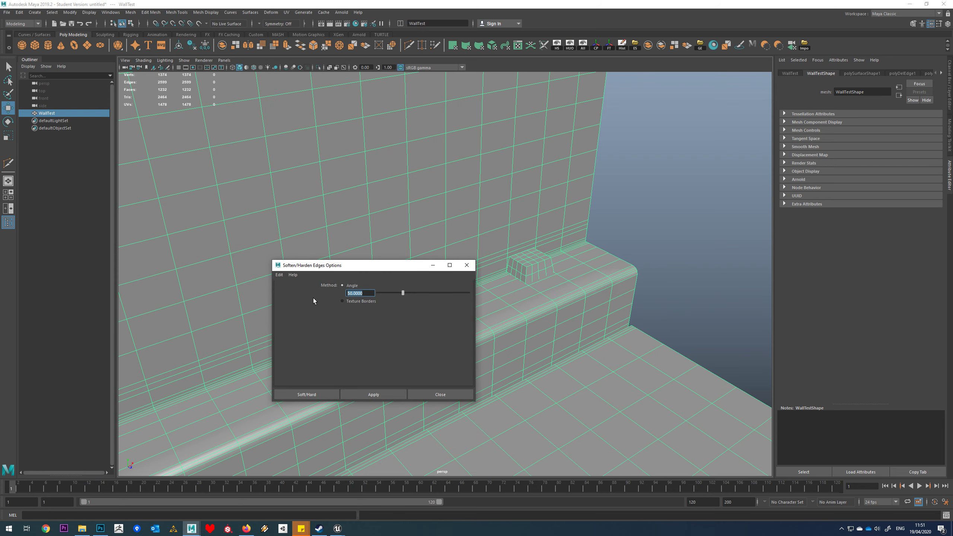
type("45")
left_click(368, 394)
left_click(440, 394)
left_click(696, 262)
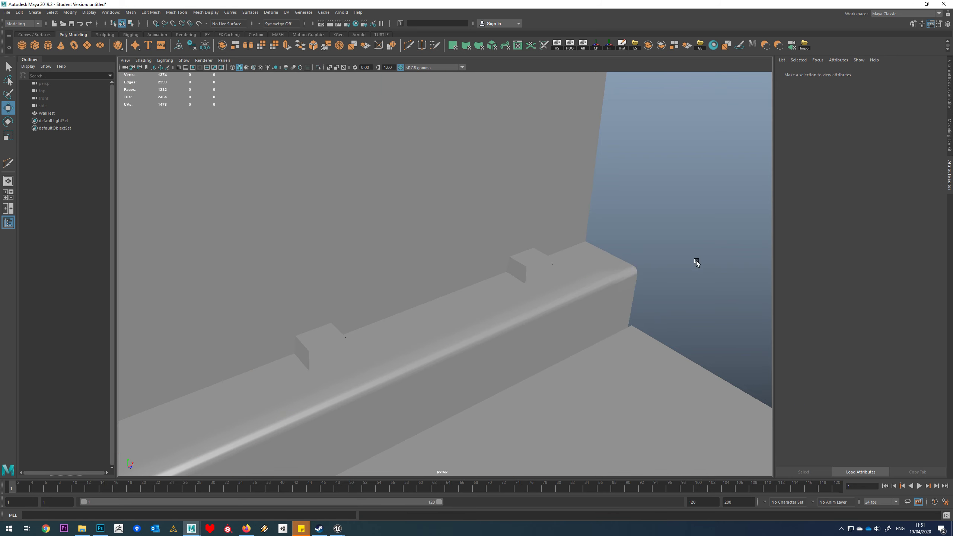
Export the selected WallTest mesh over the existing WallTestVertexPaint.fbx on the Desktop
left_click_drag(492, 334, 526, 310, "alt")
scroll(525, 310, "down", 5)
middle_click_drag(525, 310, 602, 297, "alt")
right_click(523, 170)
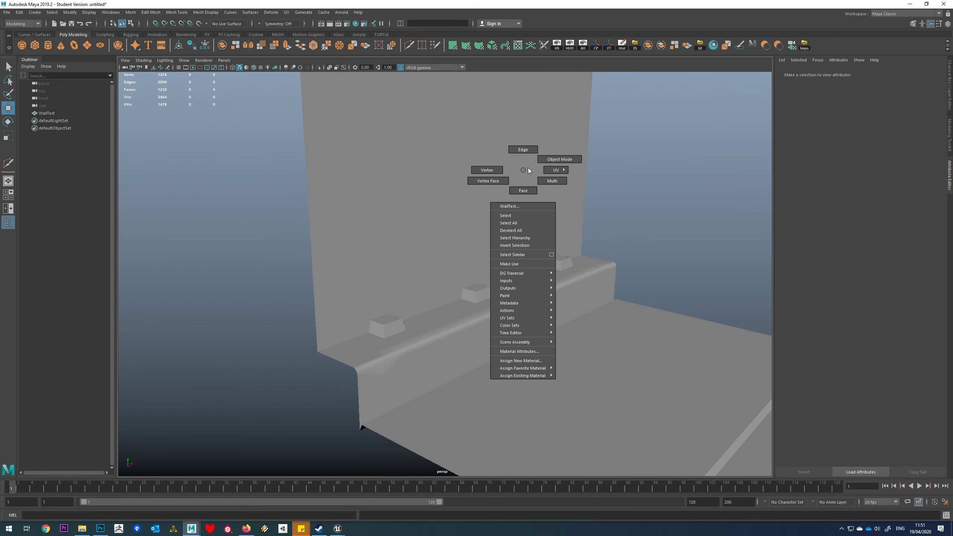
left_click(542, 108)
left_click(634, 46)
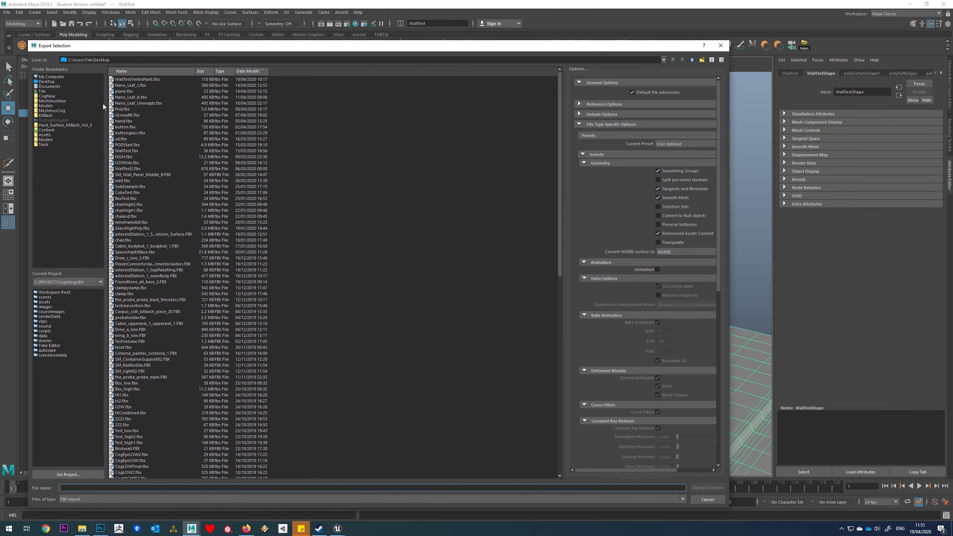
double_click(131, 79)
left_click(365, 289)
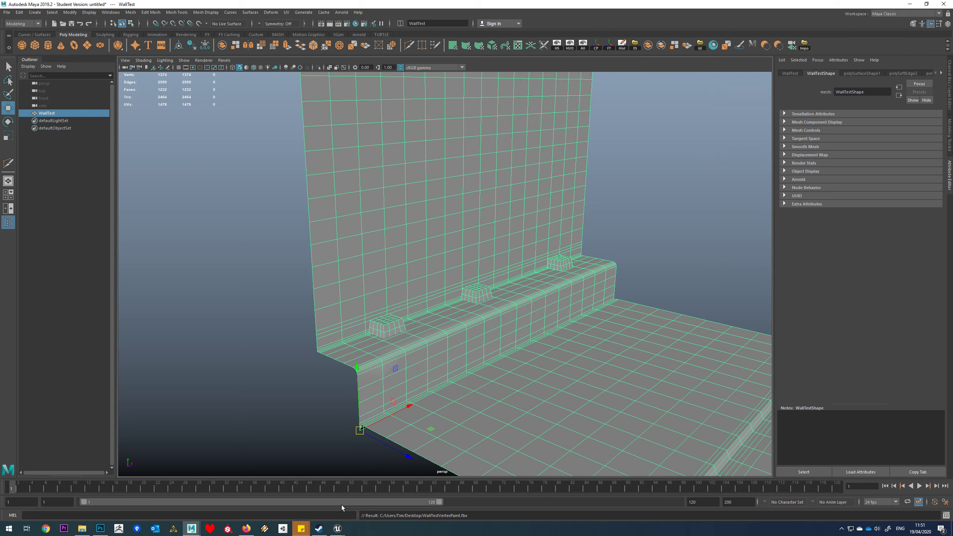
Switch back to Unreal and import WallTestVertexPaint.fbx into the TilingTextures folder, overwriting the existing asset
mouse_move(338, 528)
left_click(218, 493)
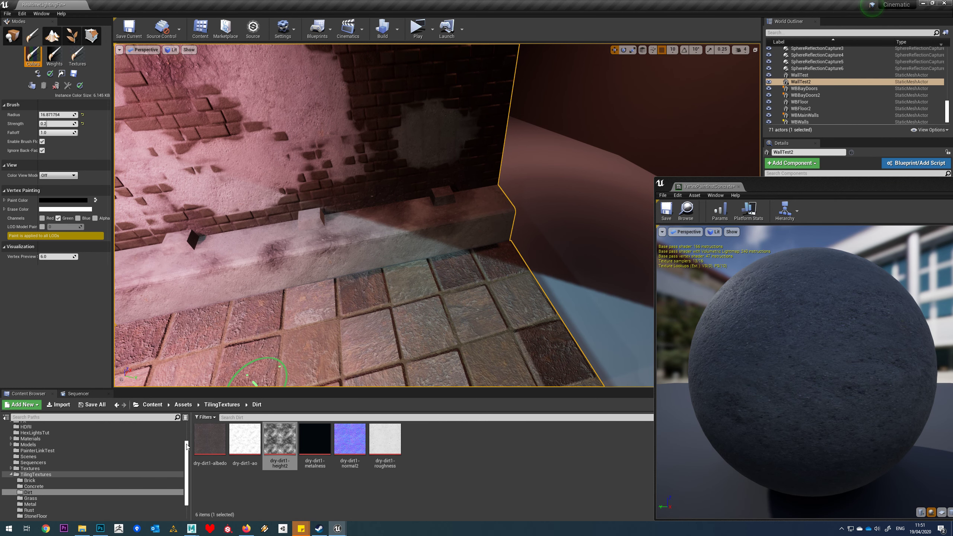
left_click(222, 405)
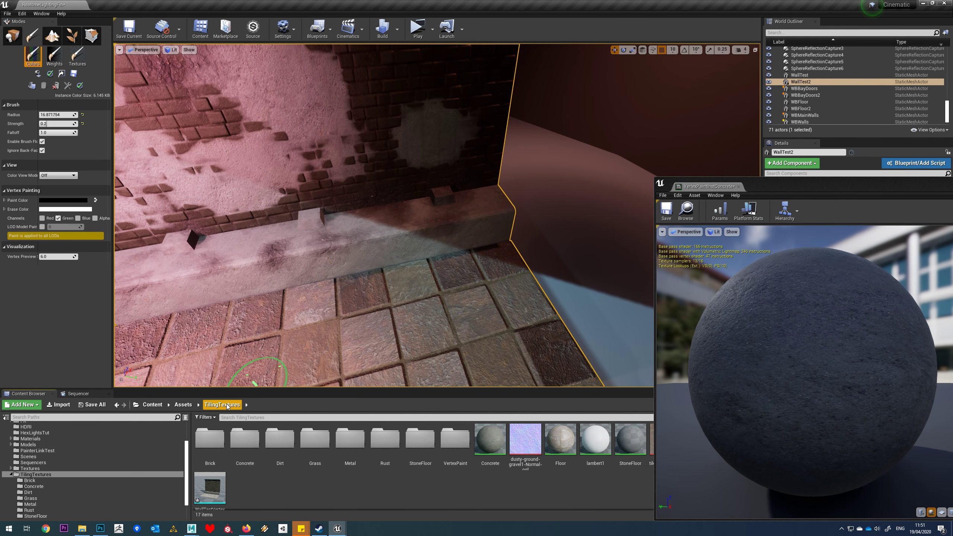
left_click(64, 408)
double_click(360, 303)
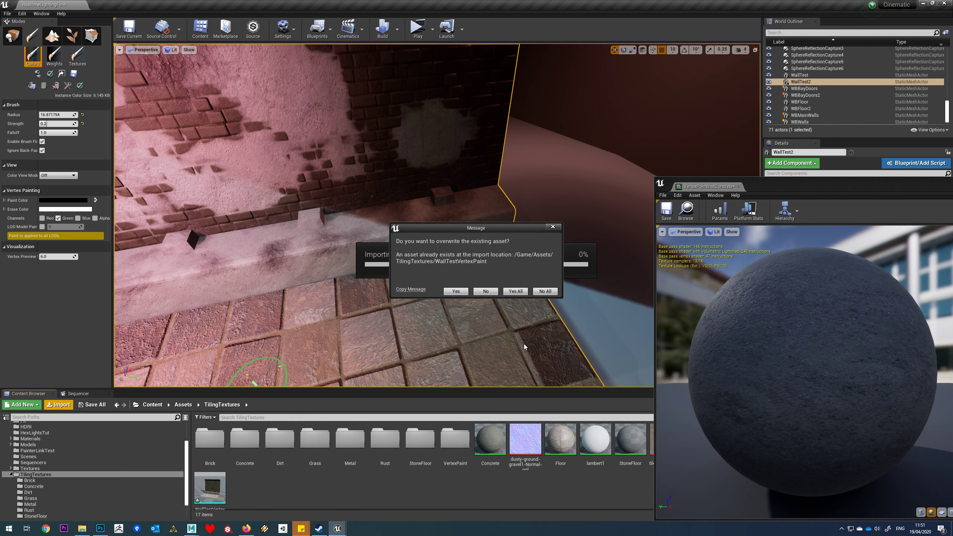
left_click(512, 293)
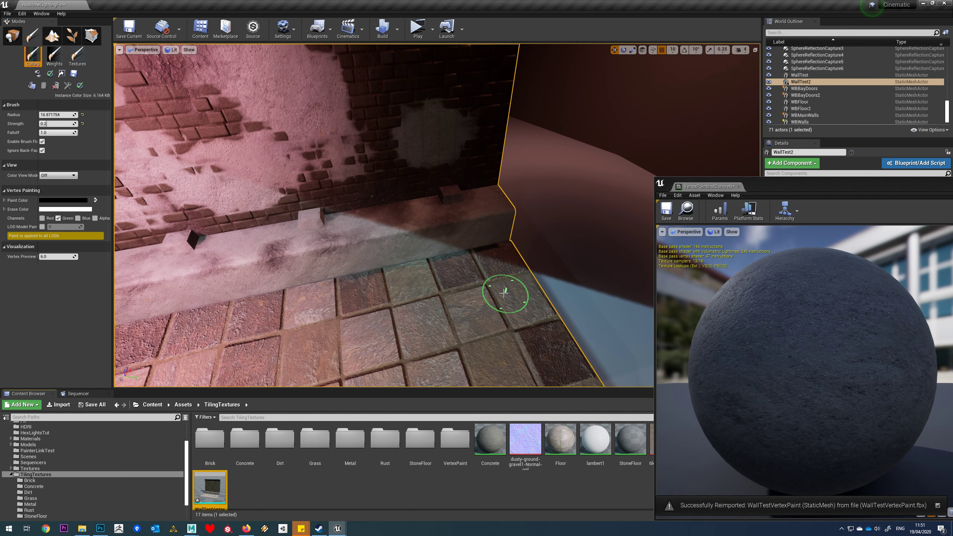
Paint vertex strokes along the base of the ledge where it meets the floor tiles, moving the material instance window further aside
right_click_drag(466, 288, 492, 262)
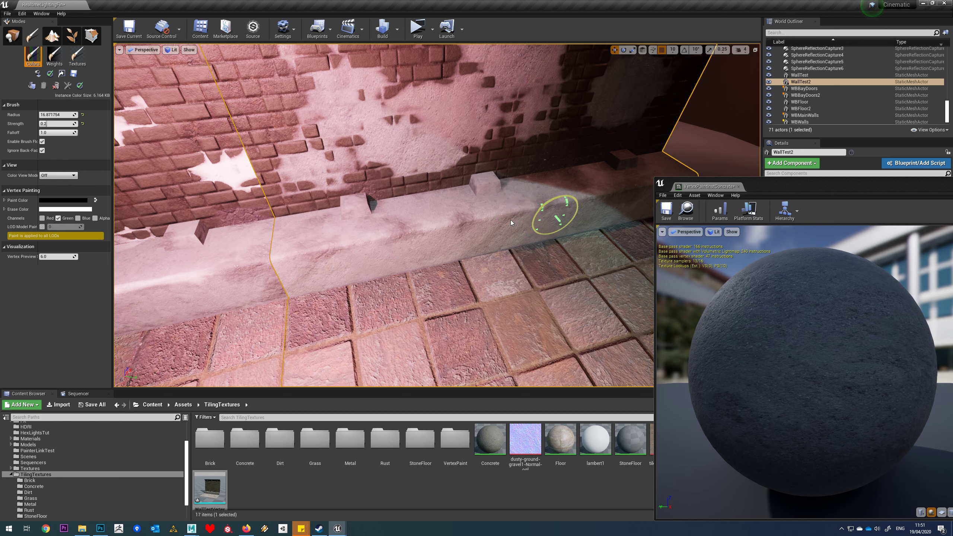
left_click_drag(336, 287, 433, 264)
left_click_drag(521, 250, 558, 230)
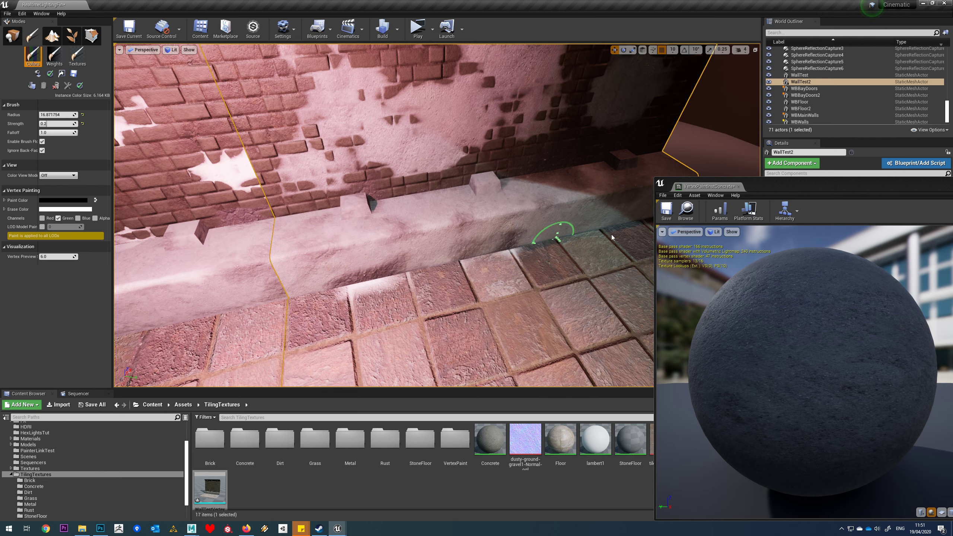
left_click_drag(778, 184, 851, 214)
left_click_drag(549, 263, 576, 232)
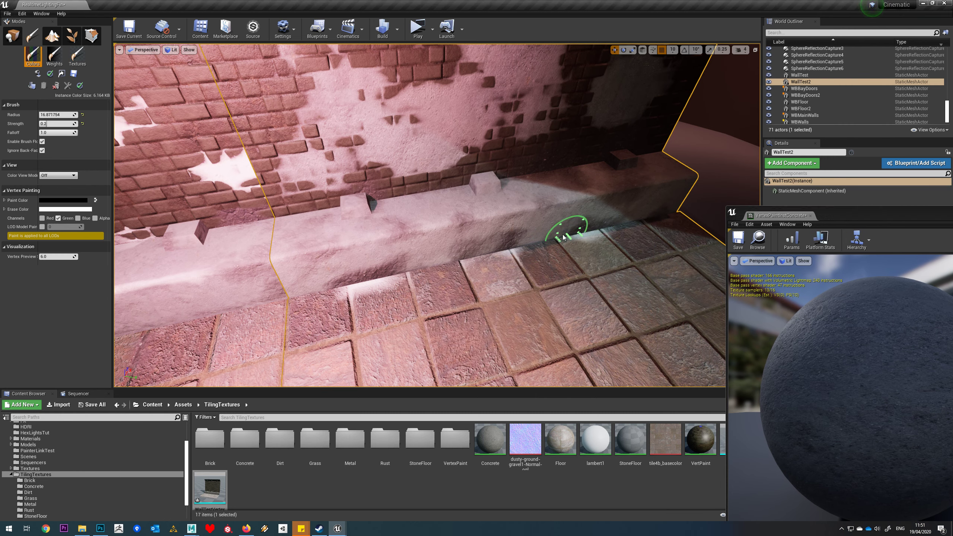
Erase vertex paint along the ledge's base where it meets the floor, and undo the stray stroke across the floor tiles
left_click_drag(503, 236, 500, 235, "shift")
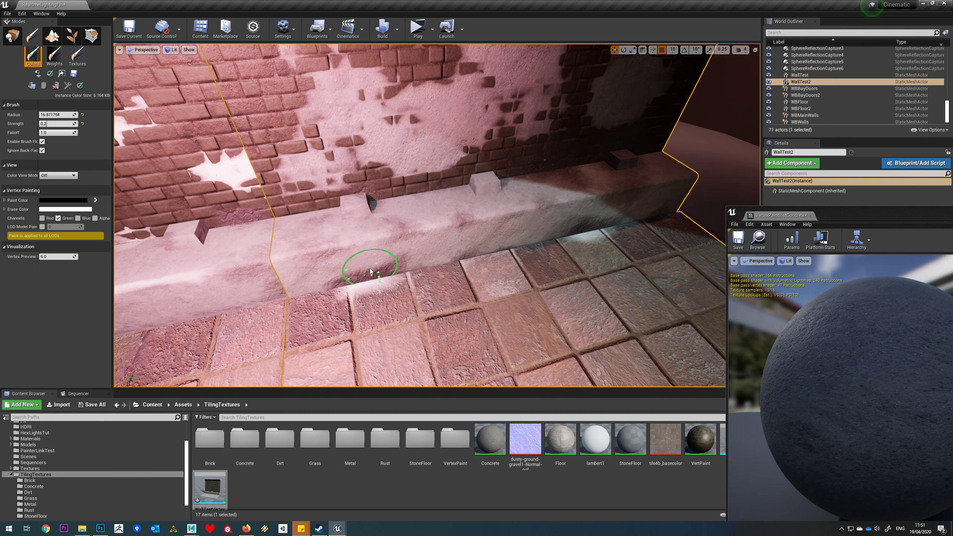
left_click_drag(345, 270, 369, 266, "shift")
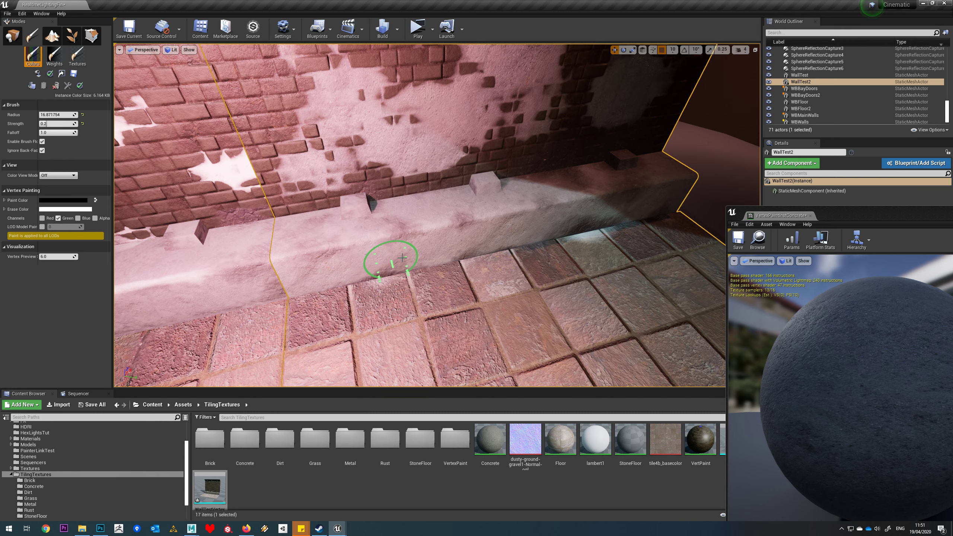
left_click_drag(551, 230, 573, 224, "shift")
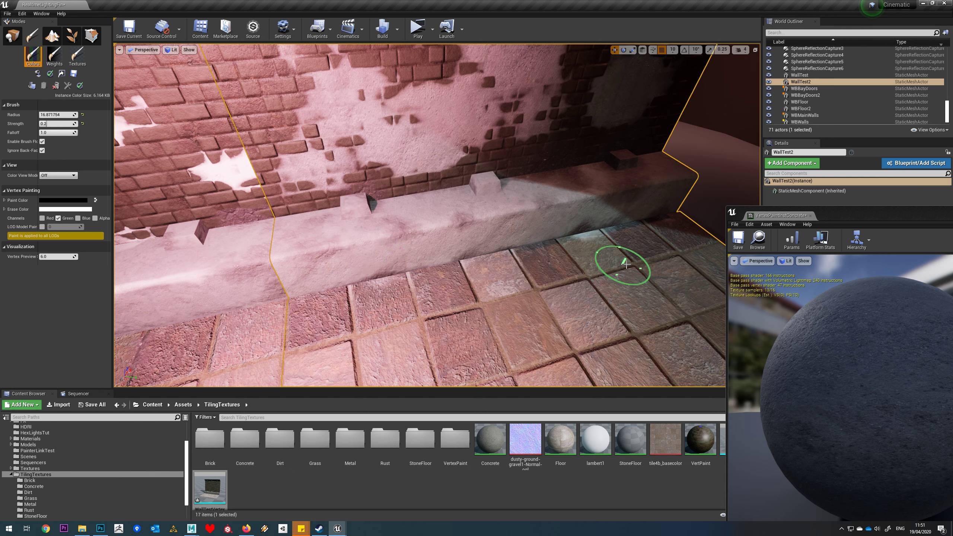
left_click_drag(558, 287, 450, 300, "shift")
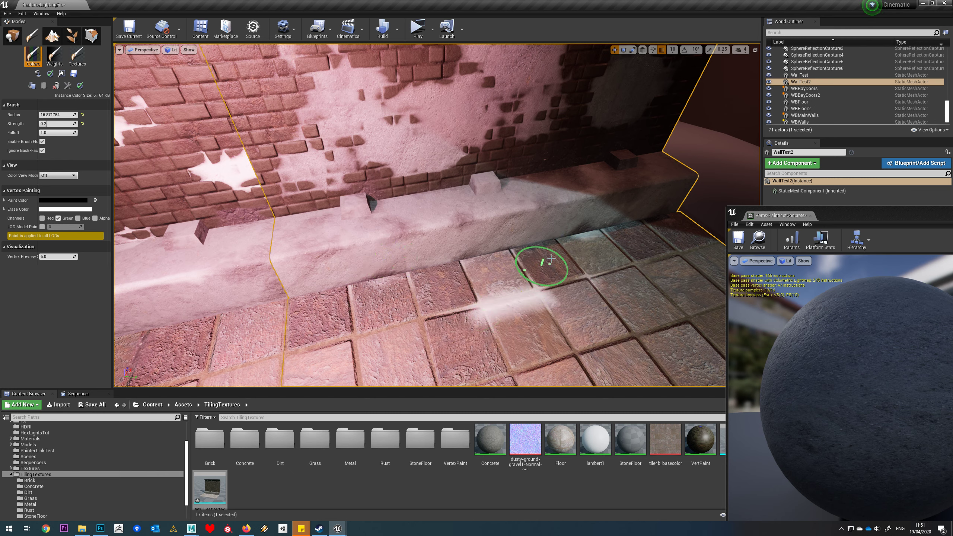
key("ctrl+z")
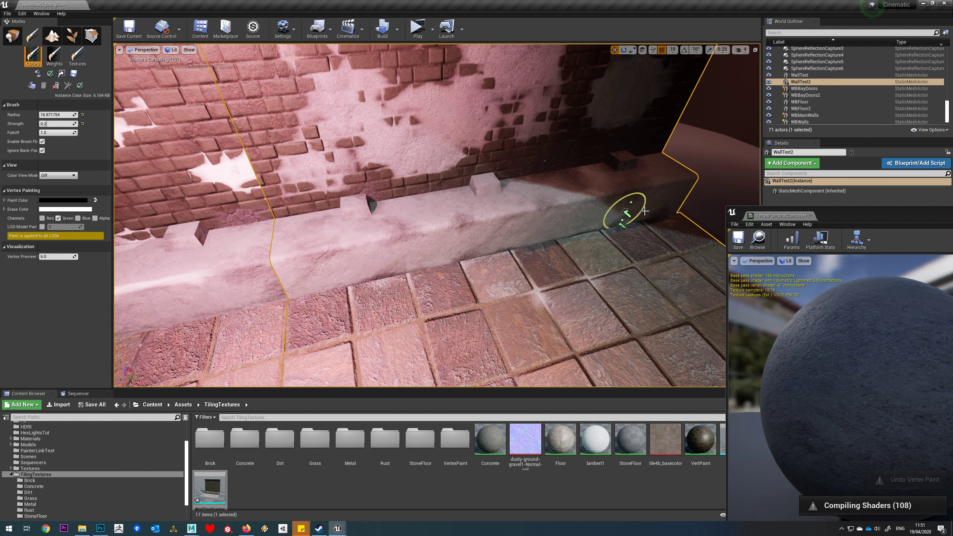
Inspect the painted wall, ledge and floor tiles up close and from farther back
mouse_move(582, 257)
right_mouse_down()
mouse_move(525, 220)
mouse_move(565, 266)
mouse_move(638, 232)
right_mouse_up()
scroll(575, 270, "down", 3)
right_click_drag(526, 250, 511, 250)
scroll(423, 248, "up", 3)
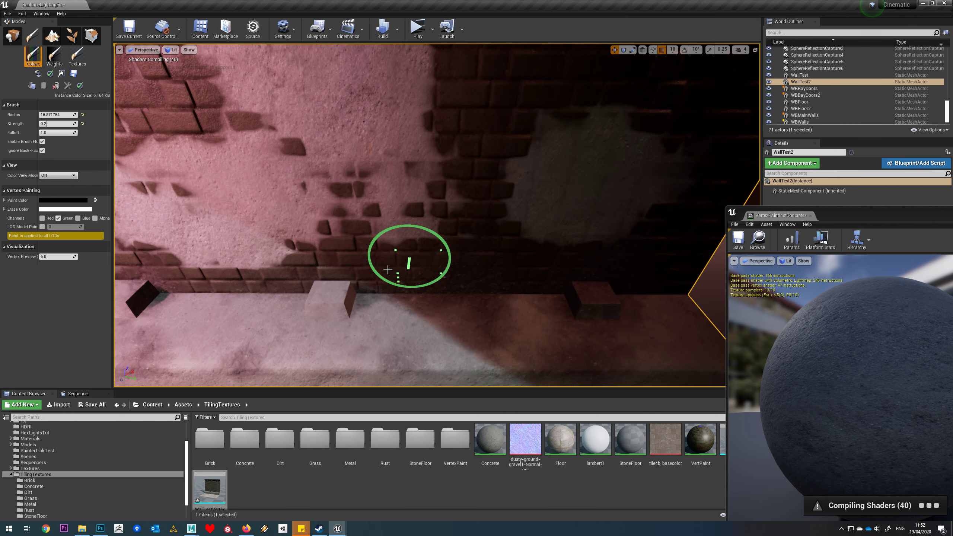
scroll(338, 292, "down", 2)
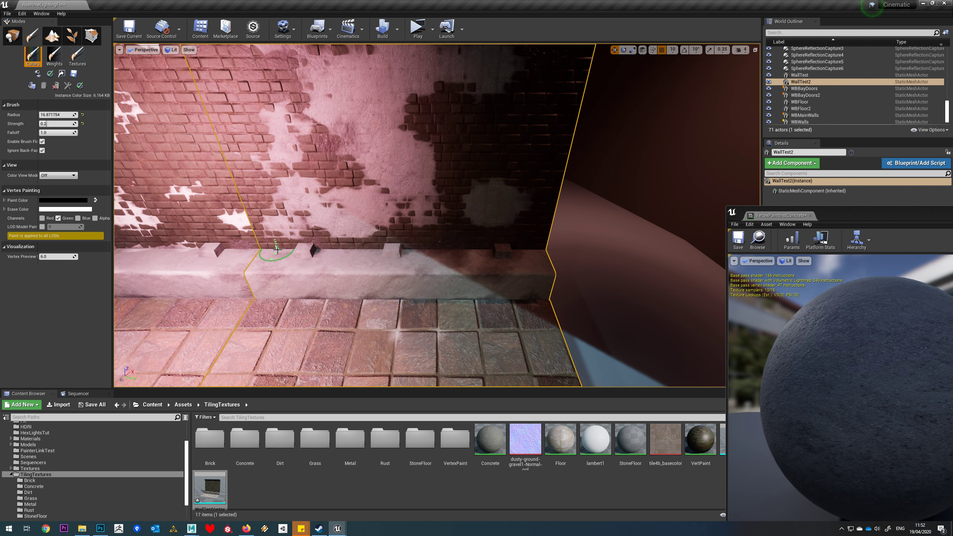
key("ctrl+z")
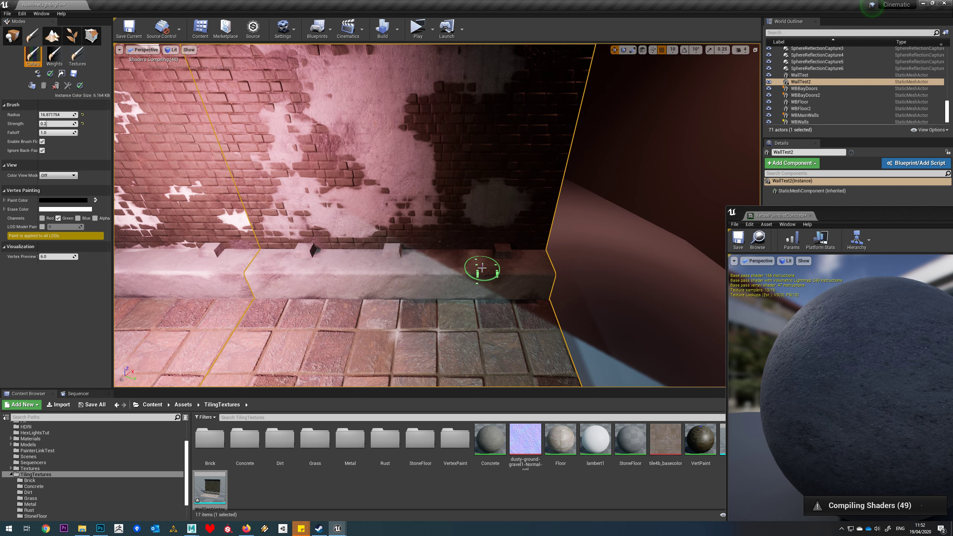
scroll(541, 332, "down", 8)
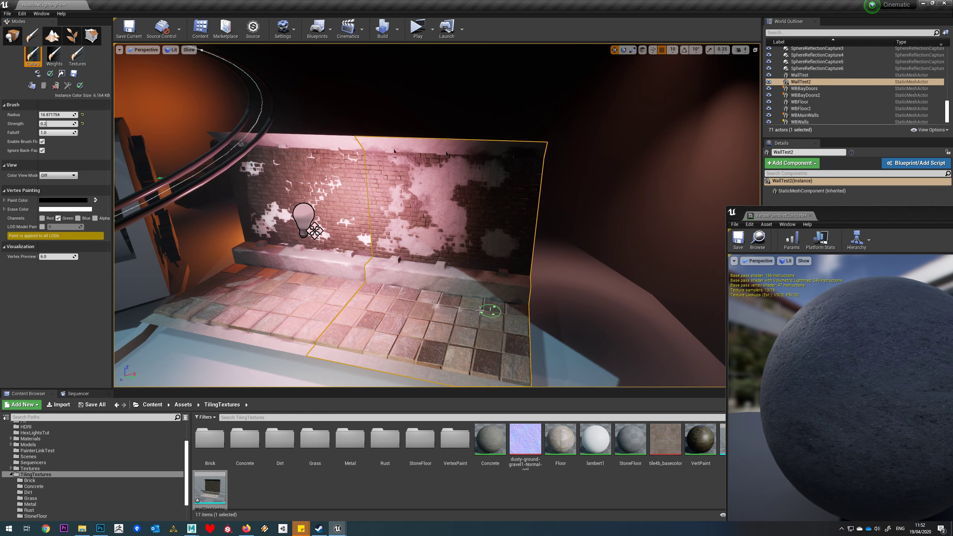
left_click_drag(480, 311, 502, 296, "alt")
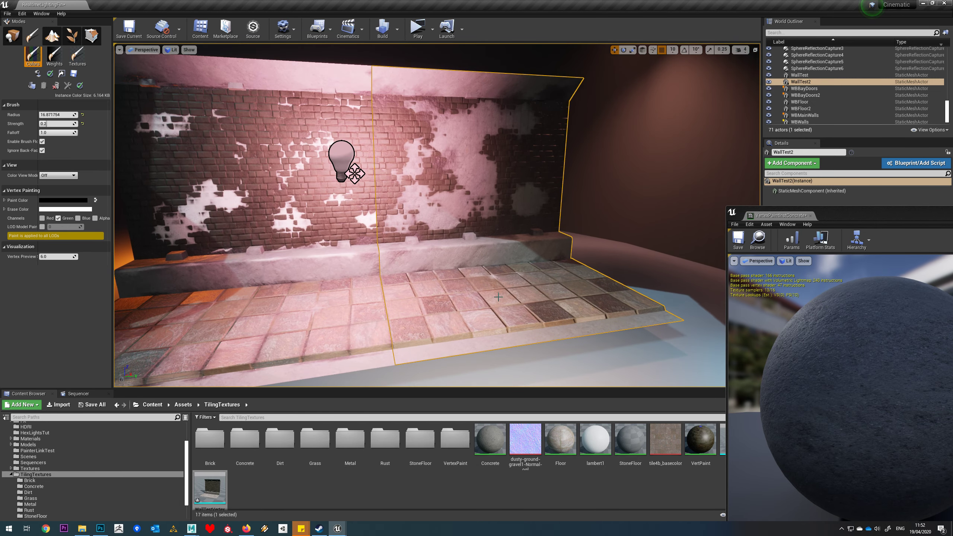
Place the concrete material instance window beside the ledge view, enable its BlendPower override and set it to 1.0
left_click_drag(872, 214, 359, 88)
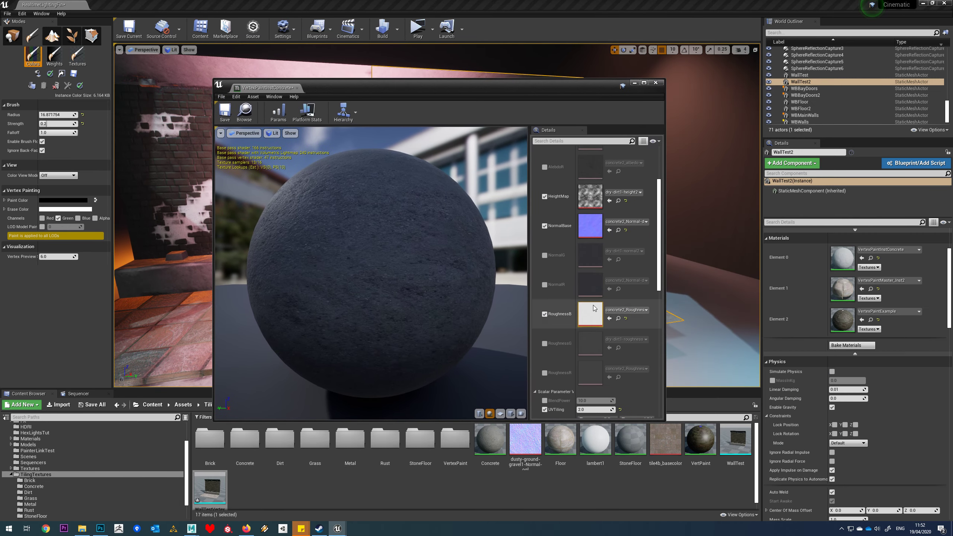
scroll(601, 304, "down", 3)
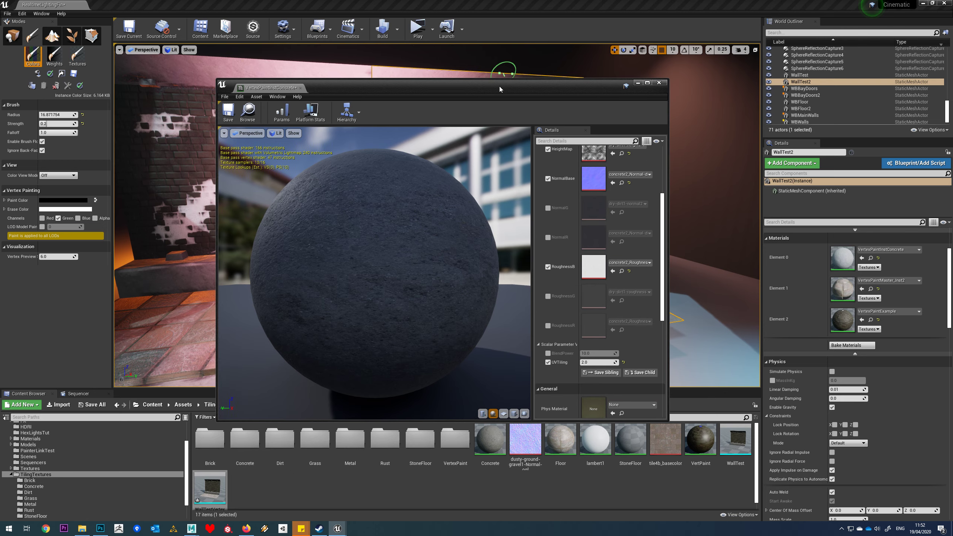
left_click_drag(544, 87, 807, 91)
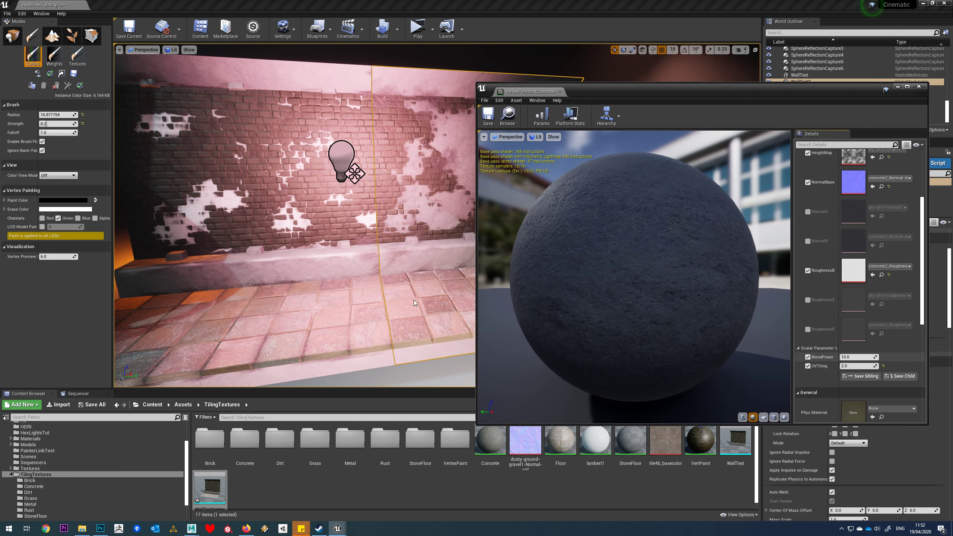
mouse_move(308, 245)
right_mouse_down()
mouse_move(352, 285)
mouse_move(274, 199)
mouse_move(221, 255)
right_mouse_up()
left_click(849, 357)
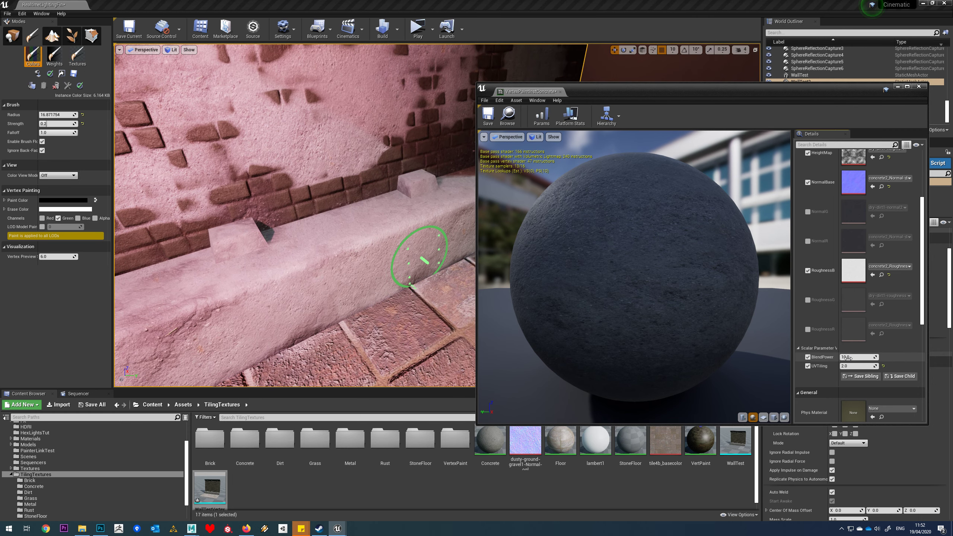
left_click(849, 357)
type("1.0")
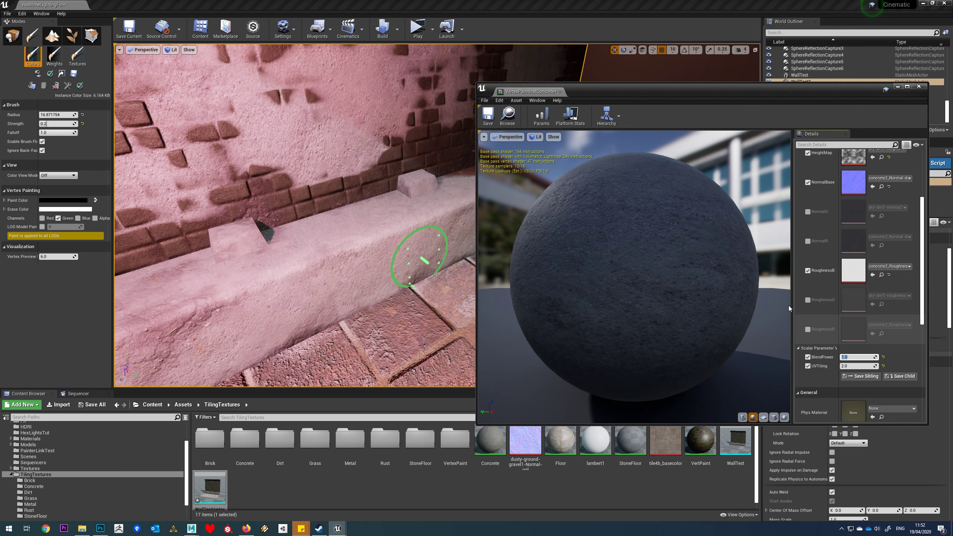
right_click_drag(449, 205, 393, 219)
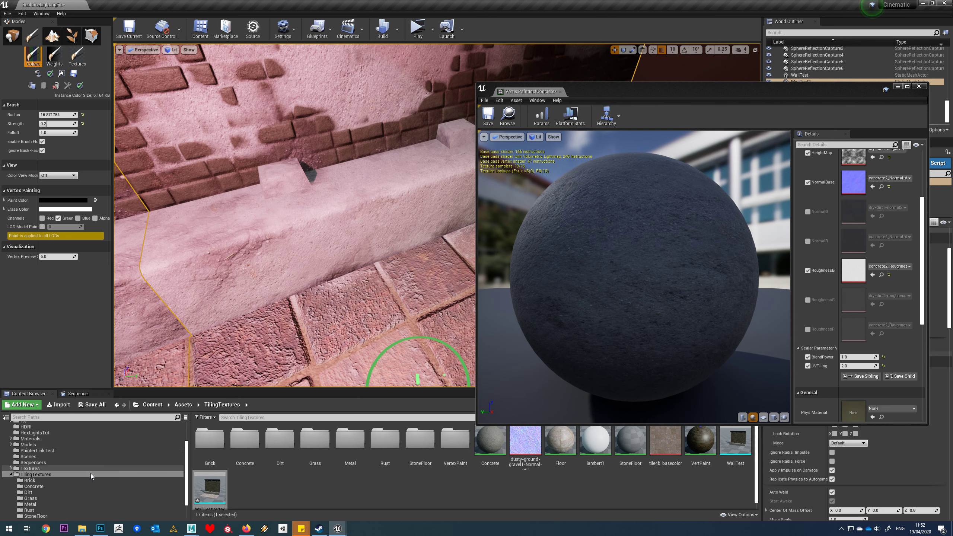
Open the VPaintExample folder inside VertexPaint and apply the VertexPaintInstConcrete instance to the ledge
scroll(92, 476, "down", 2)
left_click(49, 498)
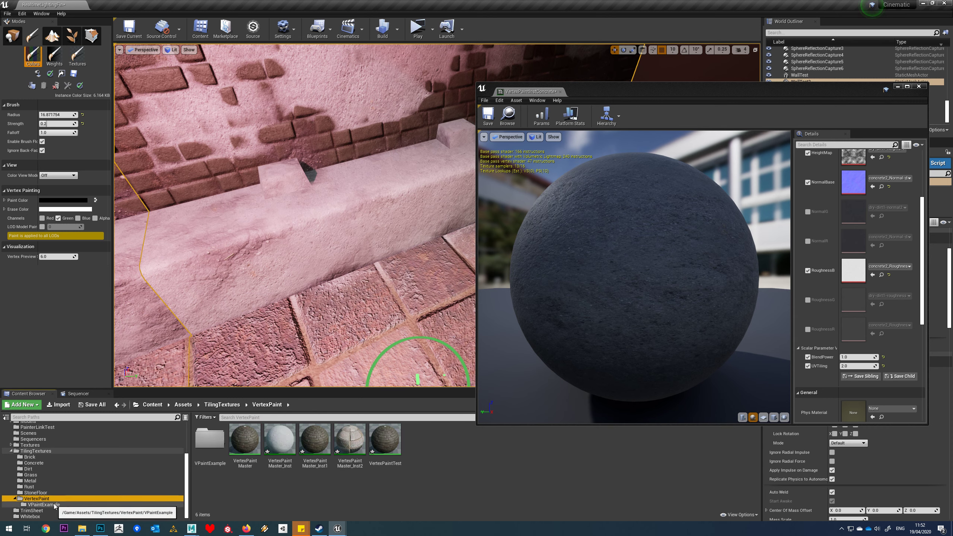
left_click(55, 504)
left_click_drag(245, 440, 264, 243)
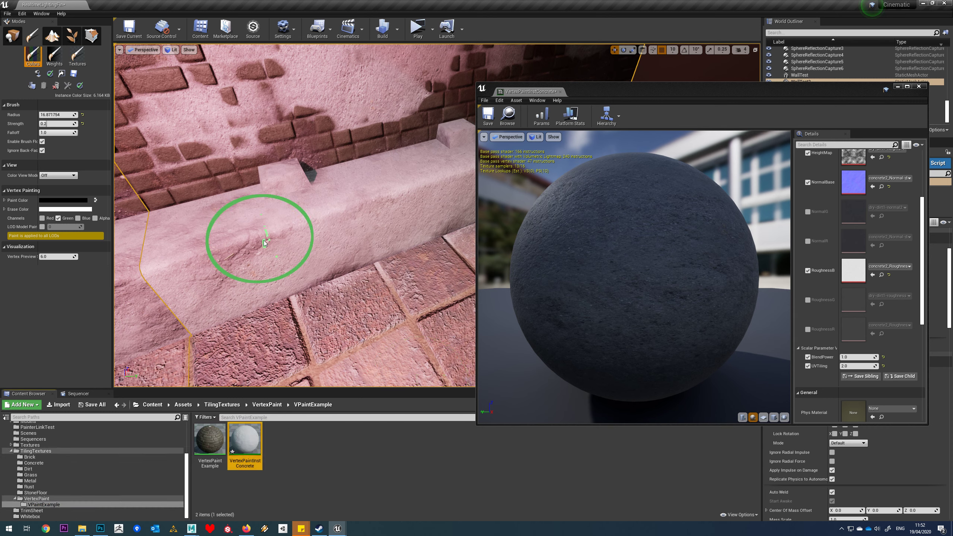
Leave mesh paint mode and swap the ledge's material to VertexPaintExample and back to the concrete instance
left_click(210, 439)
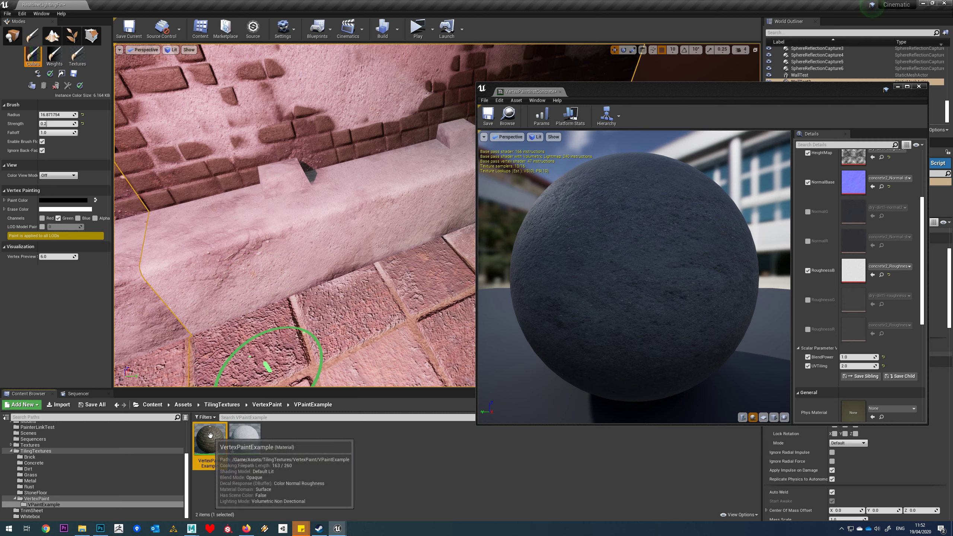
left_click_drag(211, 439, 289, 234)
left_click(12, 36)
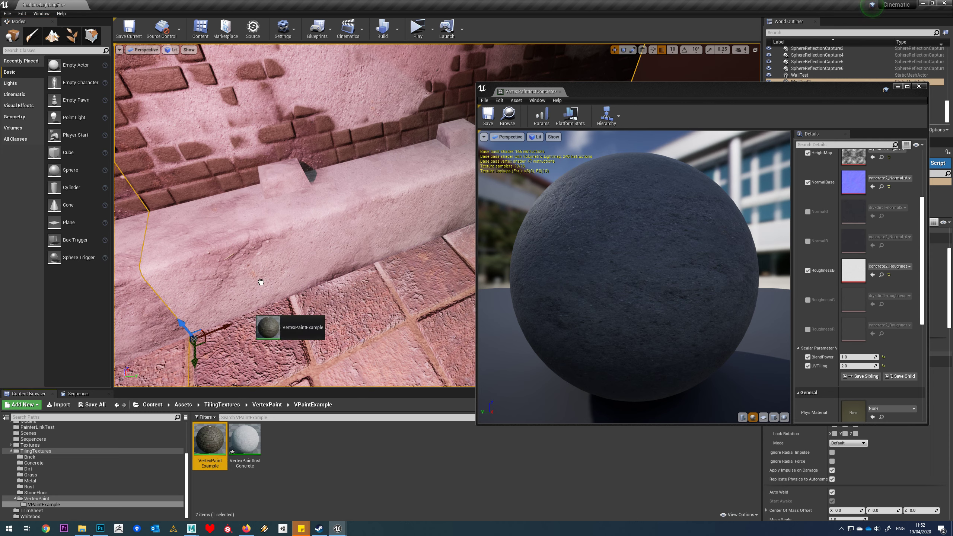
left_click_drag(210, 440, 265, 275)
left_click_drag(245, 440, 270, 248)
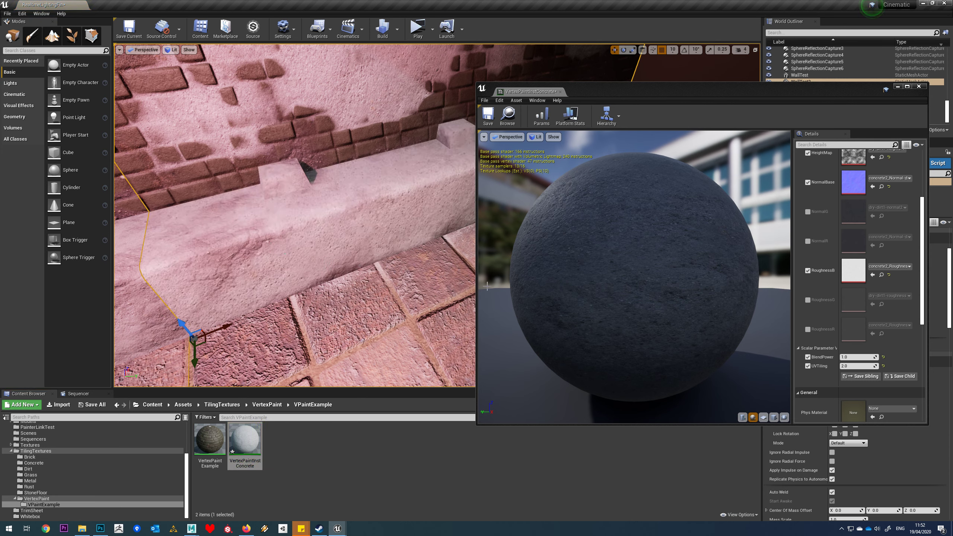
left_click(508, 117)
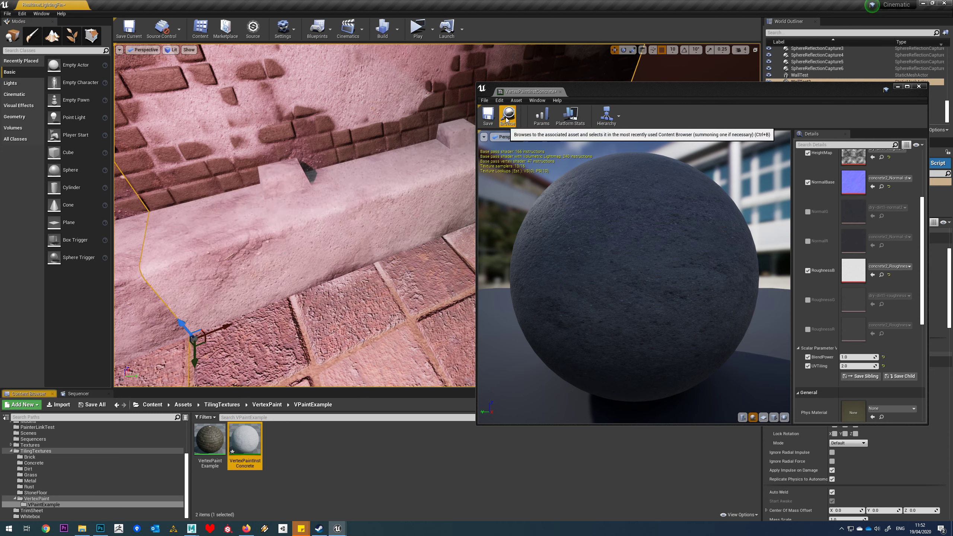
Set the concrete instance's BlendPower to 10
left_click(855, 357)
type("10")
key("Return")
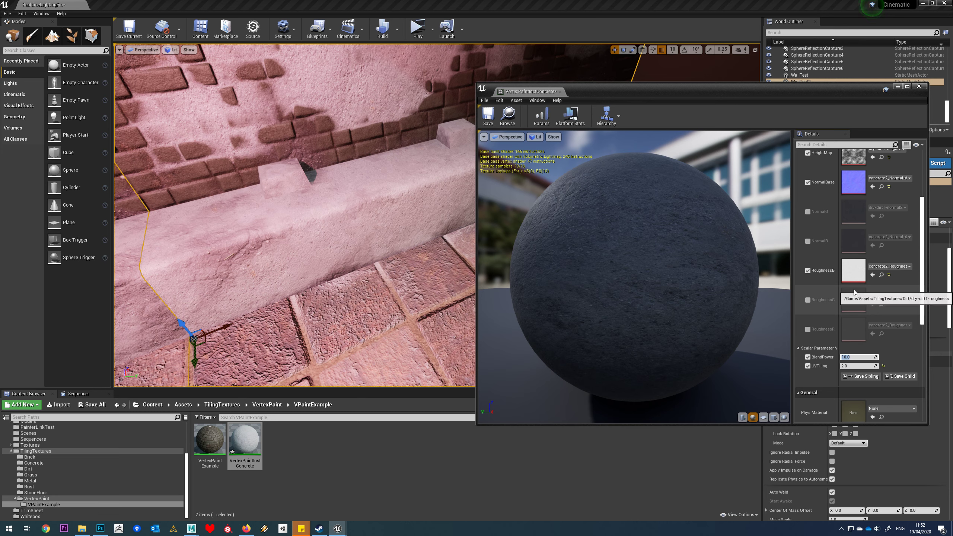
scroll(811, 262, "up", 5)
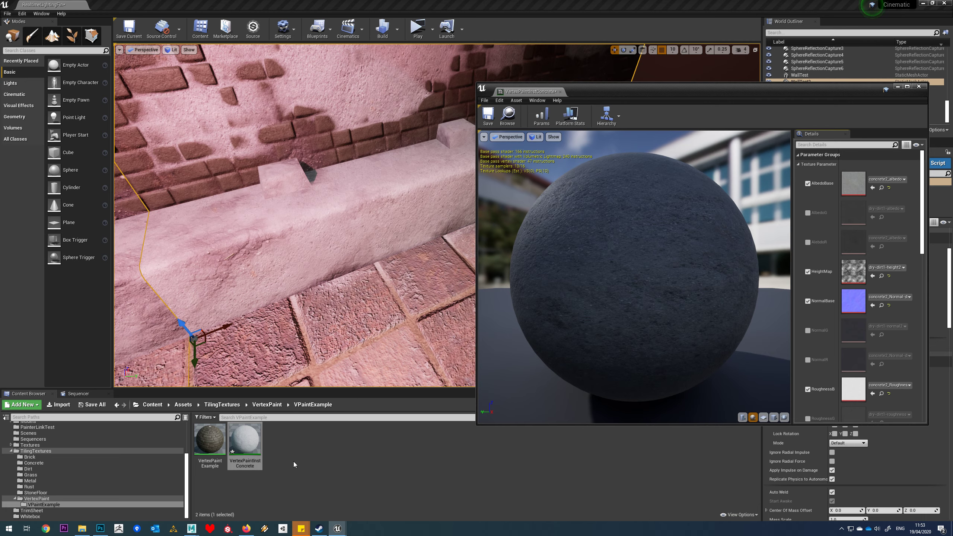
Open the VertexPaintExample material and connect the BlendPower parameter to the Exp input of the lower Power node
double_click(210, 440)
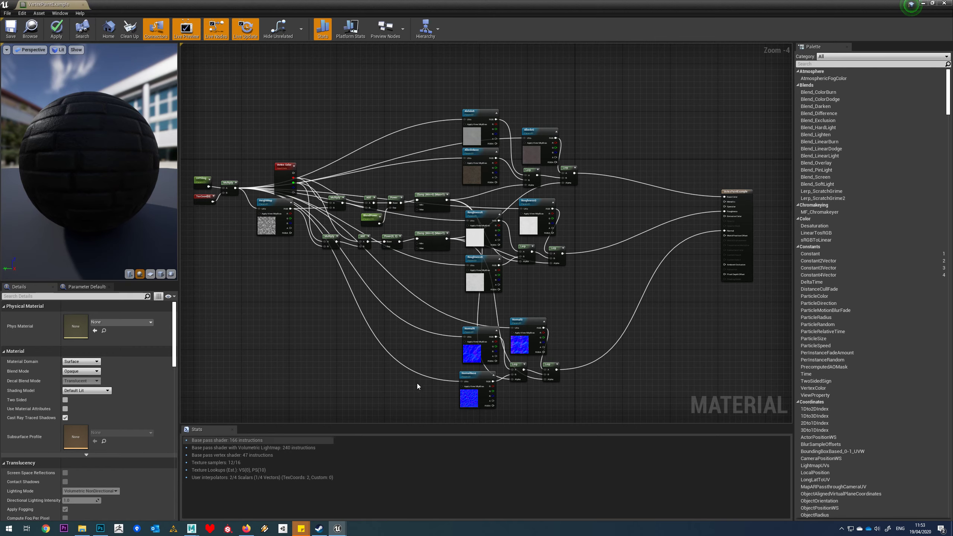
scroll(309, 287, "up", 5)
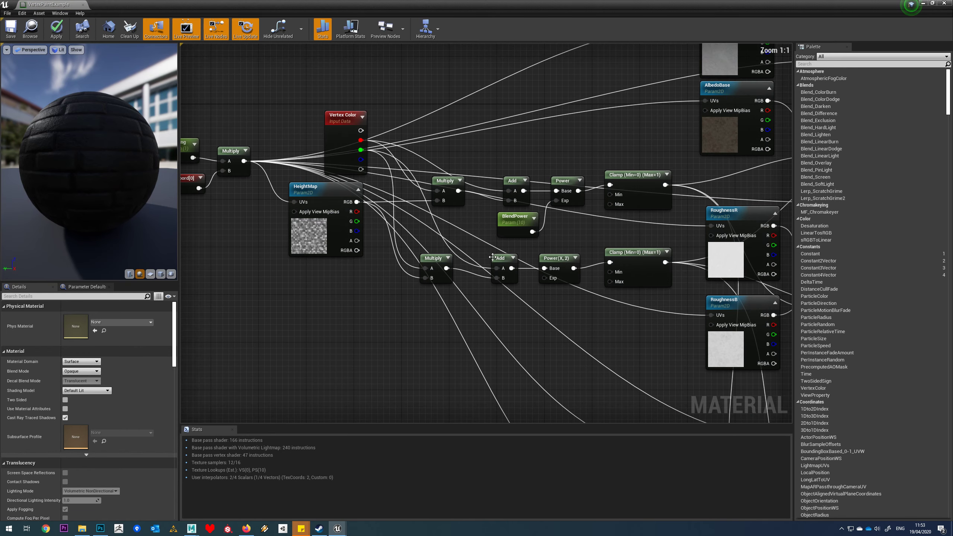
right_click_drag(492, 257, 343, 321)
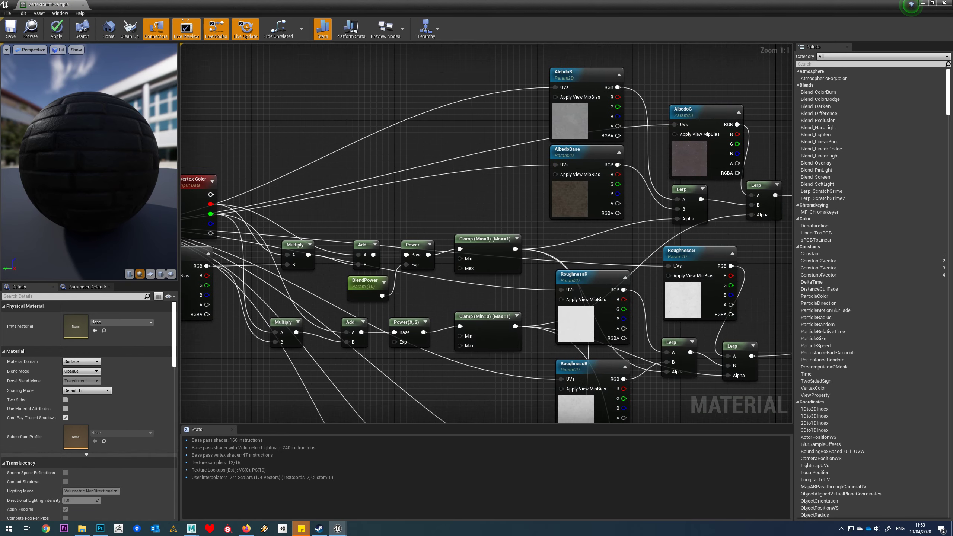
right_click_drag(450, 226, 490, 223)
right_click_drag(421, 295, 456, 252)
left_click_drag(457, 250, 469, 296)
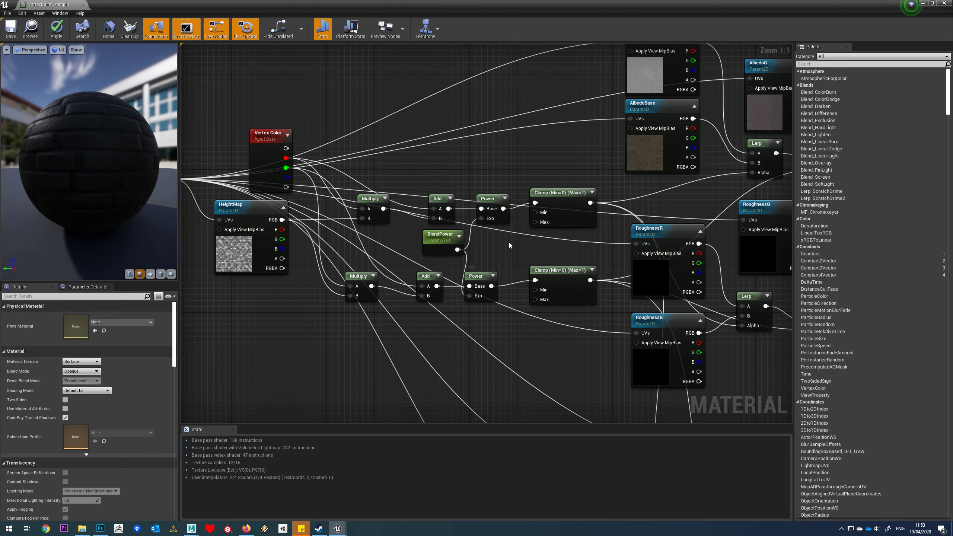
Save the VertexPaintExample material and minimize its editor to return to the level
right_click_drag(509, 242, 490, 287)
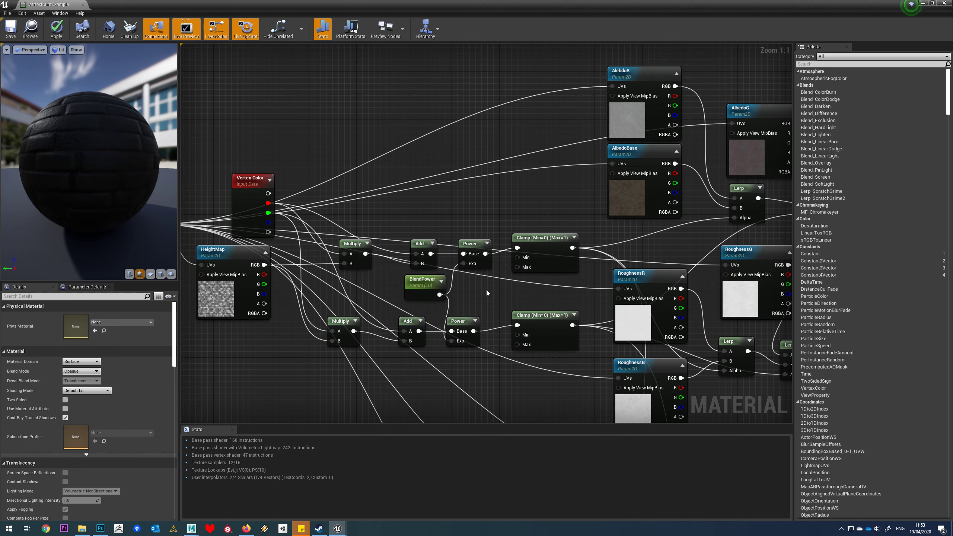
left_click(5, 28)
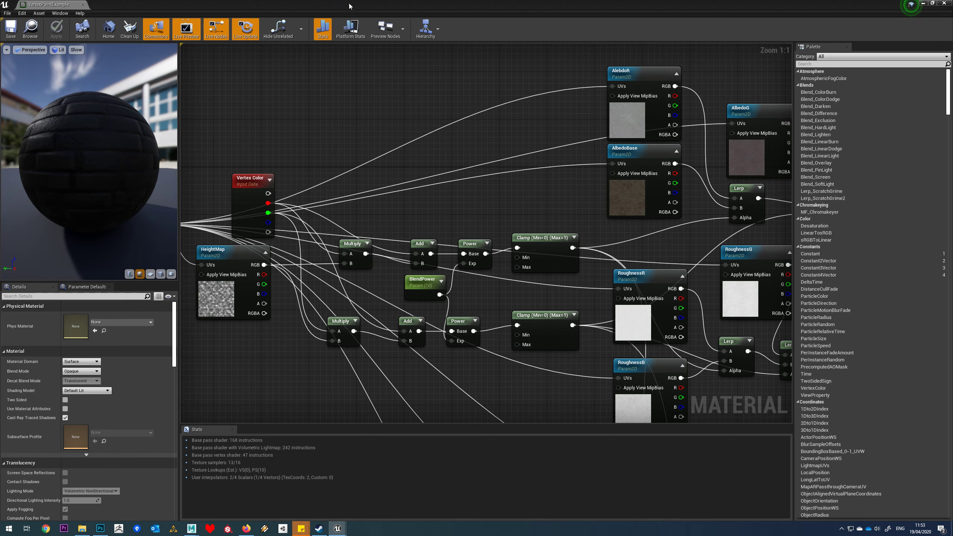
left_click(923, 3)
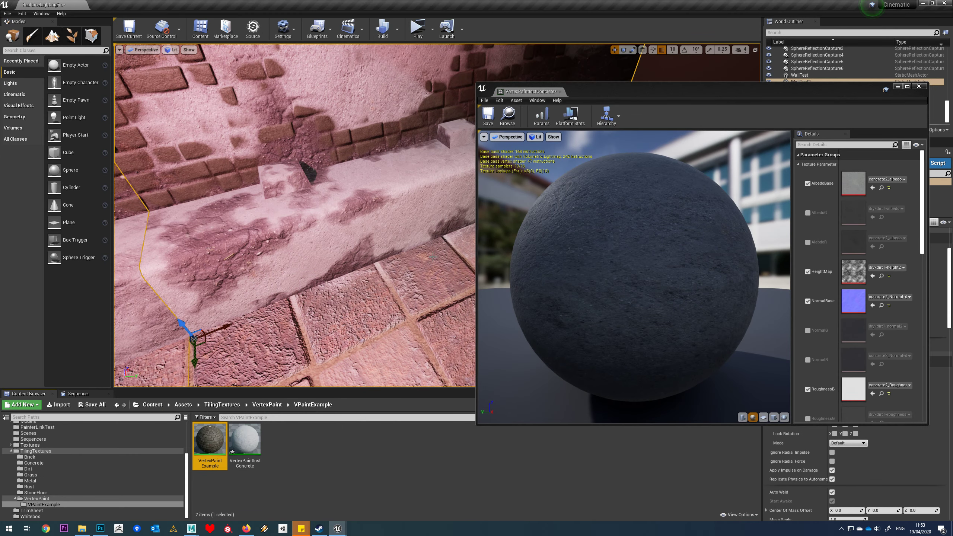
Try a BlendPower of 2 on the concrete instance and refine it to 2.2
scroll(858, 273, "down", 10)
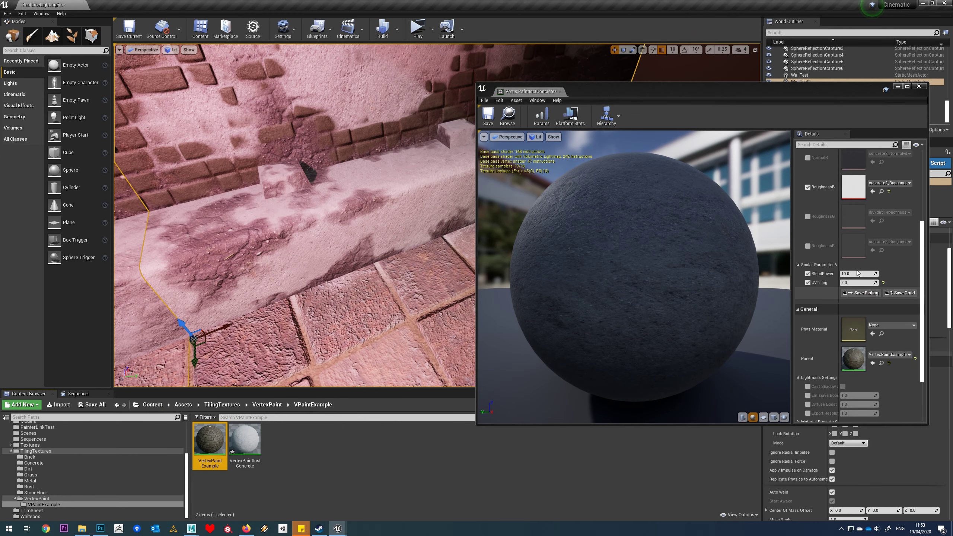
left_click(858, 274)
type("2")
key("Return")
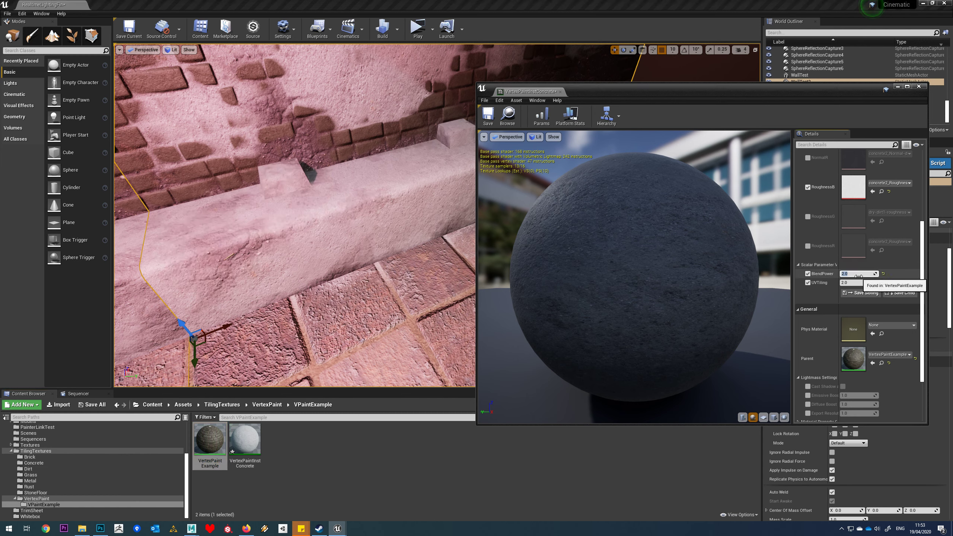
key("Return")
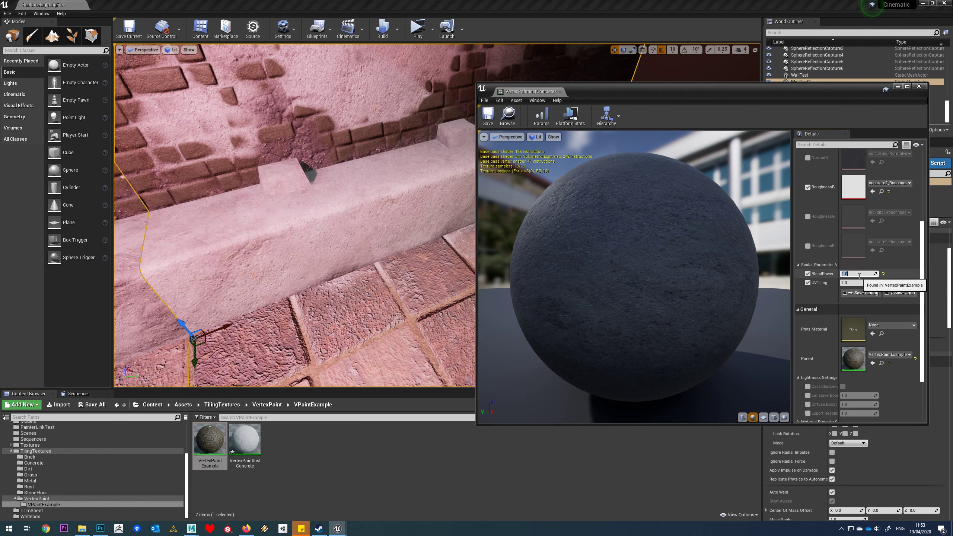
key("Return")
type("2.2")
key("Return")
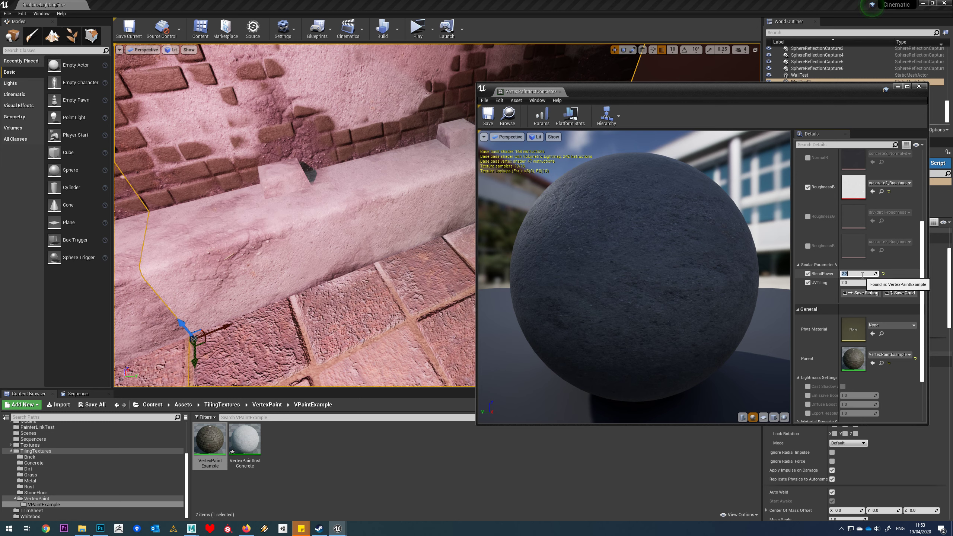
Set the concrete instance's BlendPower to 1.5 and check the blend on the wall
type("1.5")
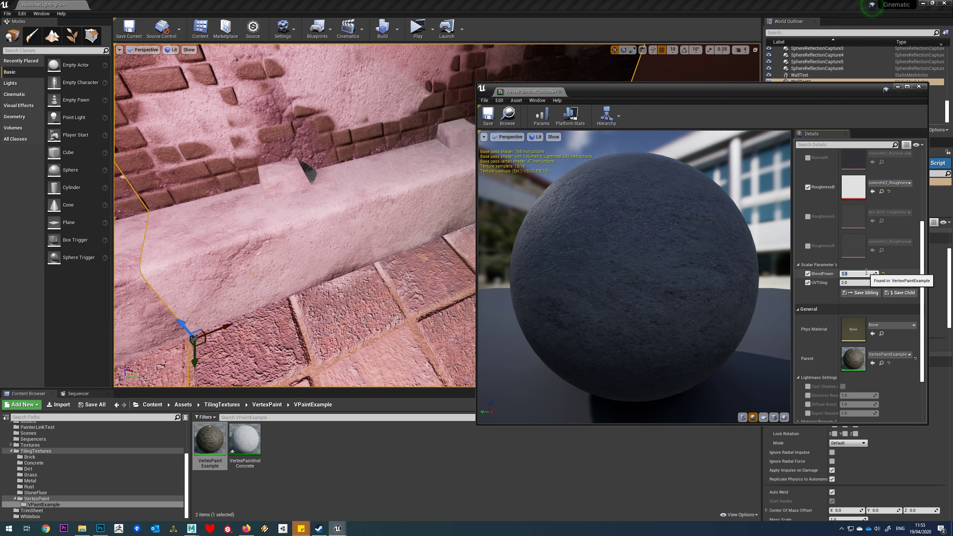
key("Return")
right_click_drag(363, 199, 359, 203)
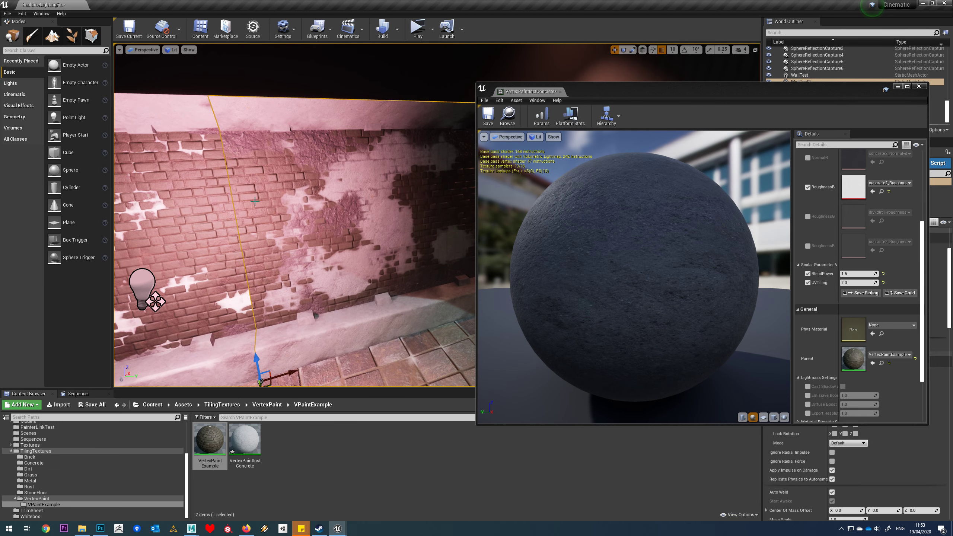
Reopen the VertexPaintExample material and examine how the BlendPower parameter feeds the Exp inputs of both Power nodes
left_click(346, 466)
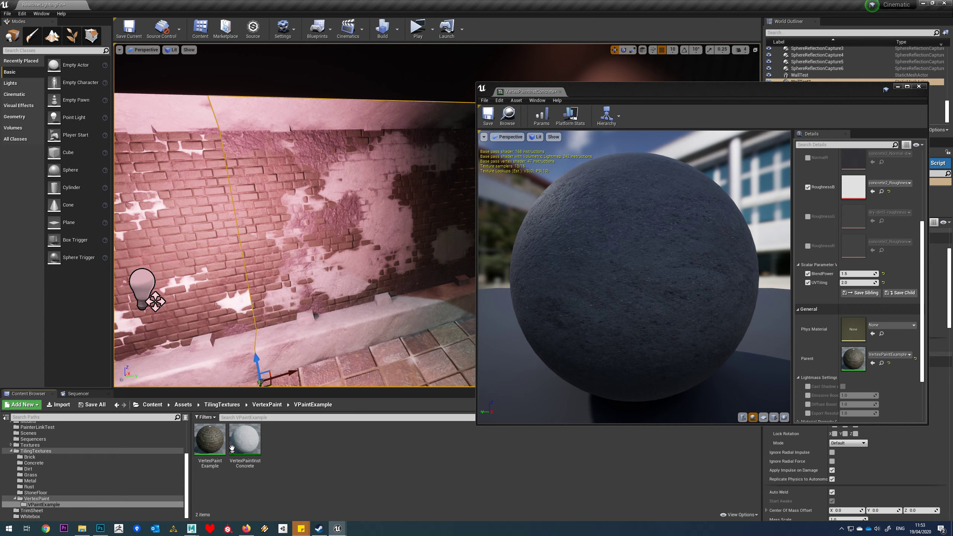
double_click(210, 439)
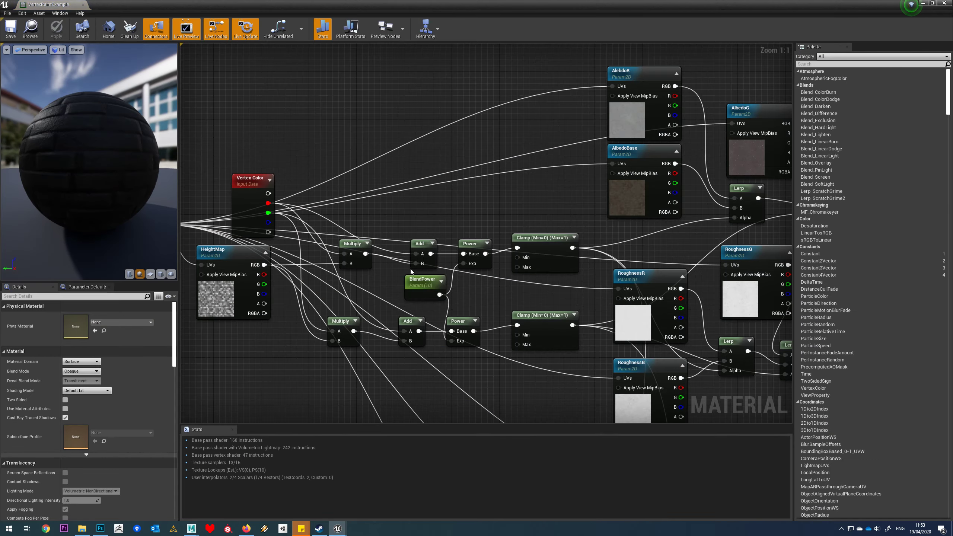
right_click_drag(387, 221, 443, 230)
left_click(482, 296)
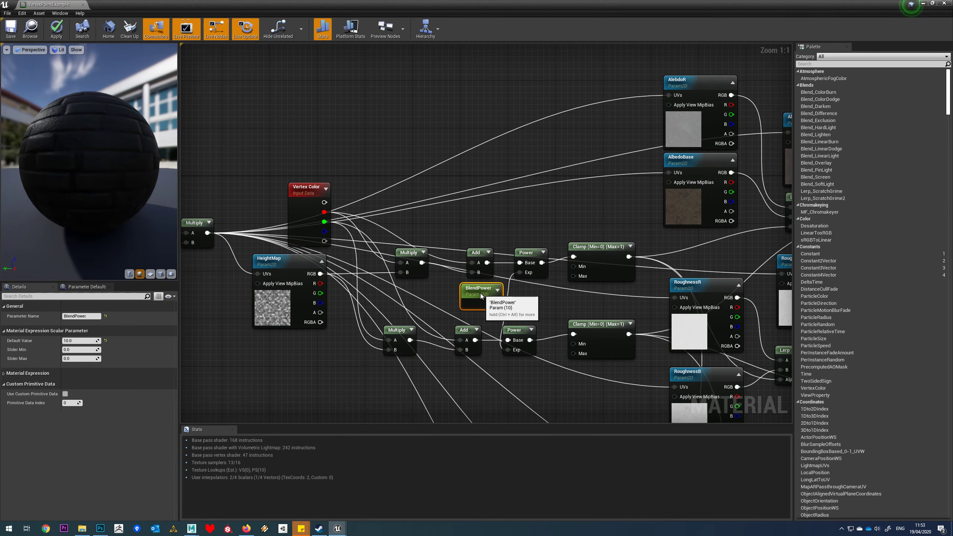
right_click_drag(519, 204, 512, 213)
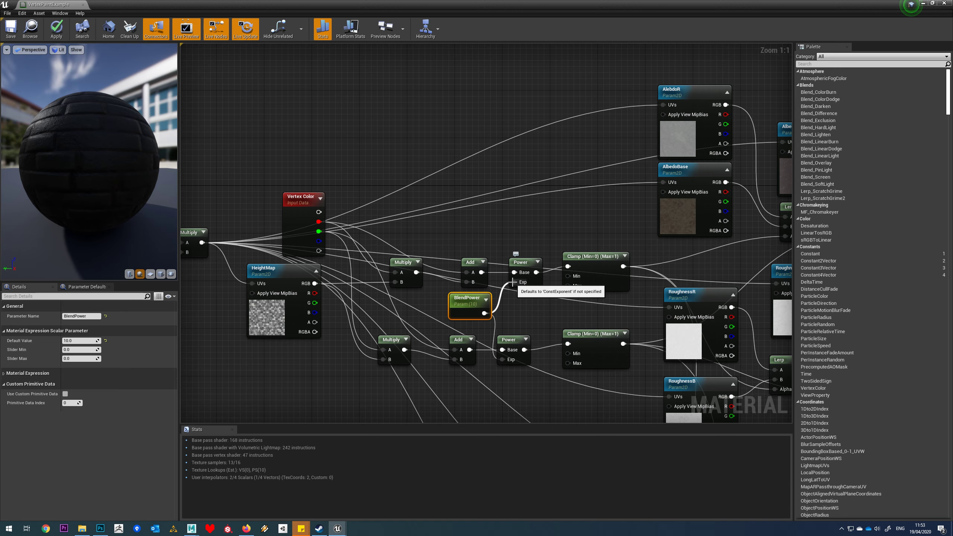
right_click_drag(508, 305, 397, 326)
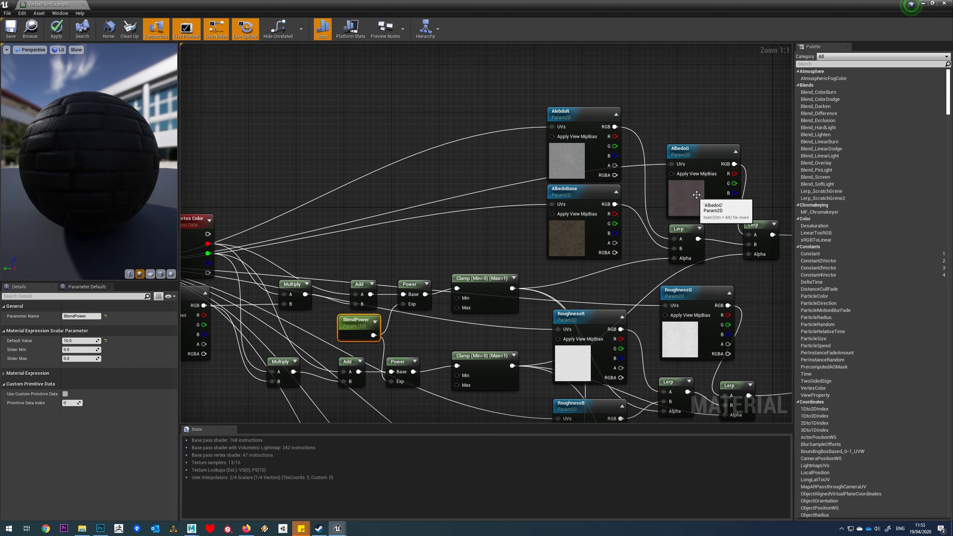
double_click(356, 320)
right_click_drag(413, 244, 455, 215)
left_click(434, 218)
scroll(433, 219, "down", 2)
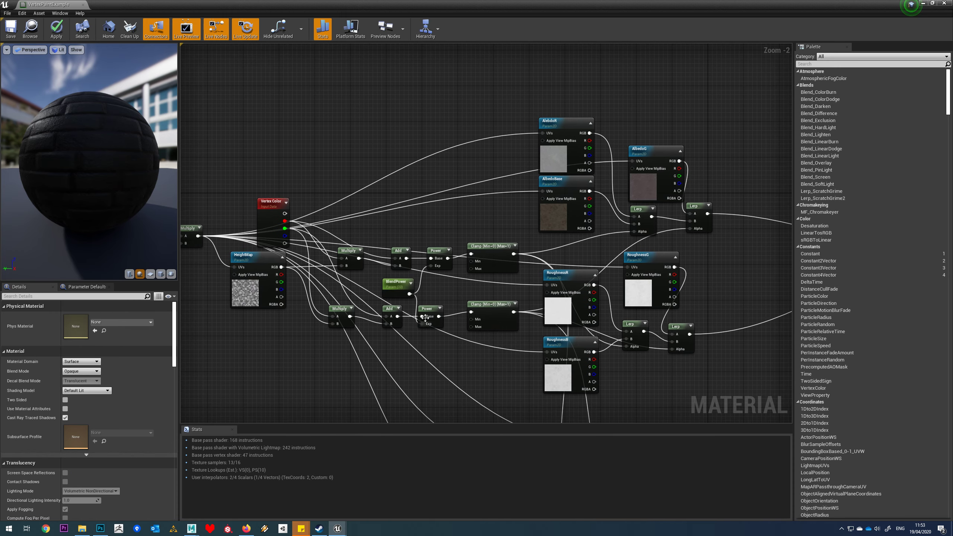
right_click_drag(452, 286, 446, 290)
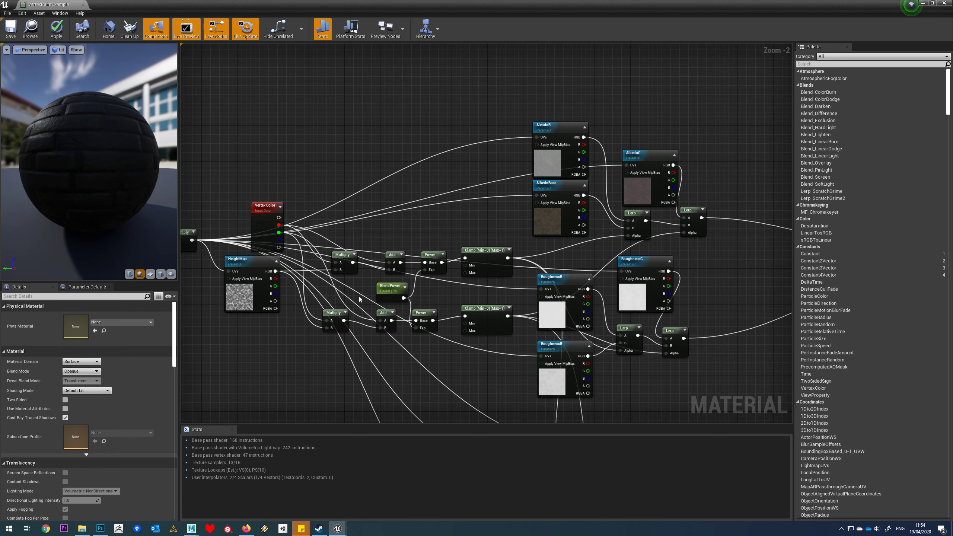
Align the lower Multiply, Add, Power and Clamp row directly under the upper row, with the BlendPower parameter placed below both
left_click_drag(396, 299, 382, 369)
left_click_drag(319, 302, 518, 338)
left_click_drag(479, 312, 347, 288)
left_click(430, 290)
left_click_drag(376, 356, 372, 332)
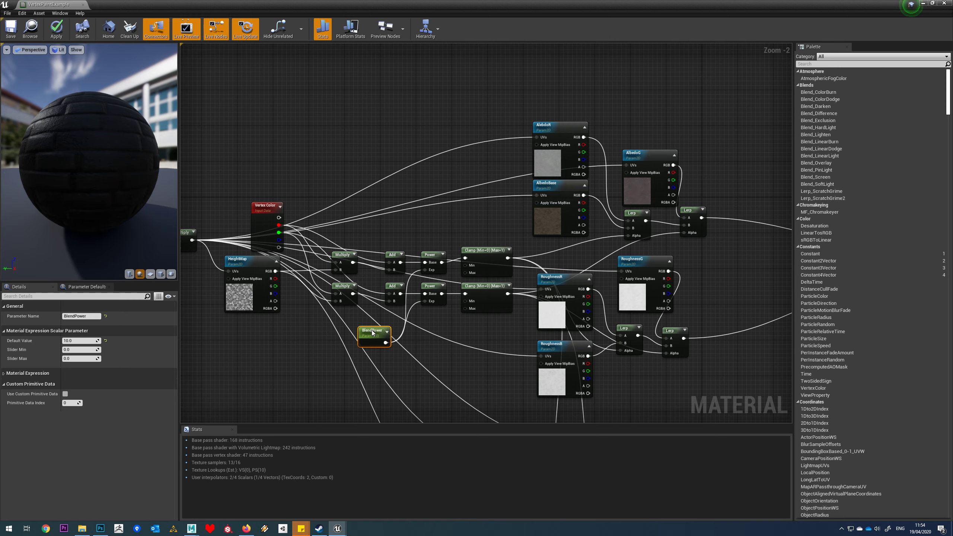
Examine the complete material graph from the Vertex Color node through the Lerp nodes to the material output
scroll(334, 326, "down", 2)
right_click_drag(633, 242, 633, 186)
scroll(625, 185, "down", 2)
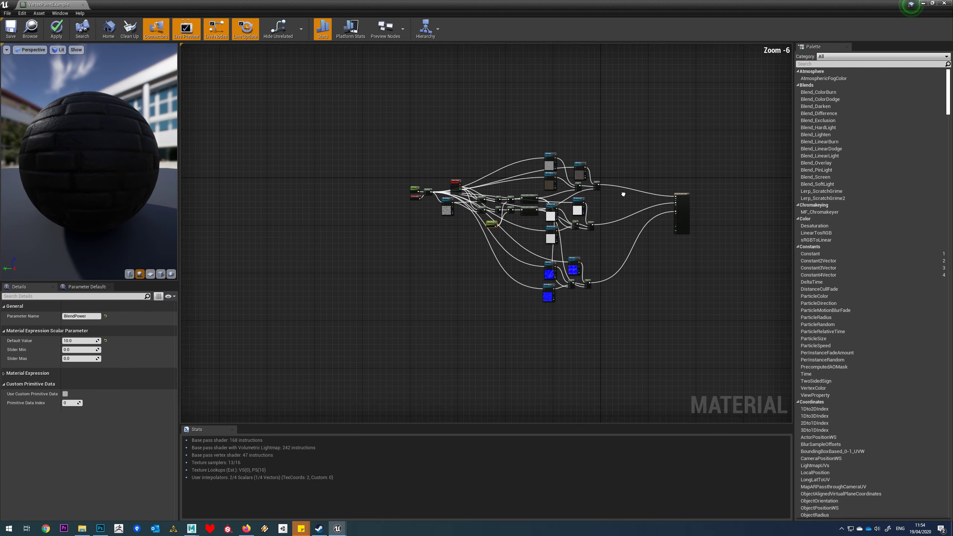
scroll(639, 226, "up", 3)
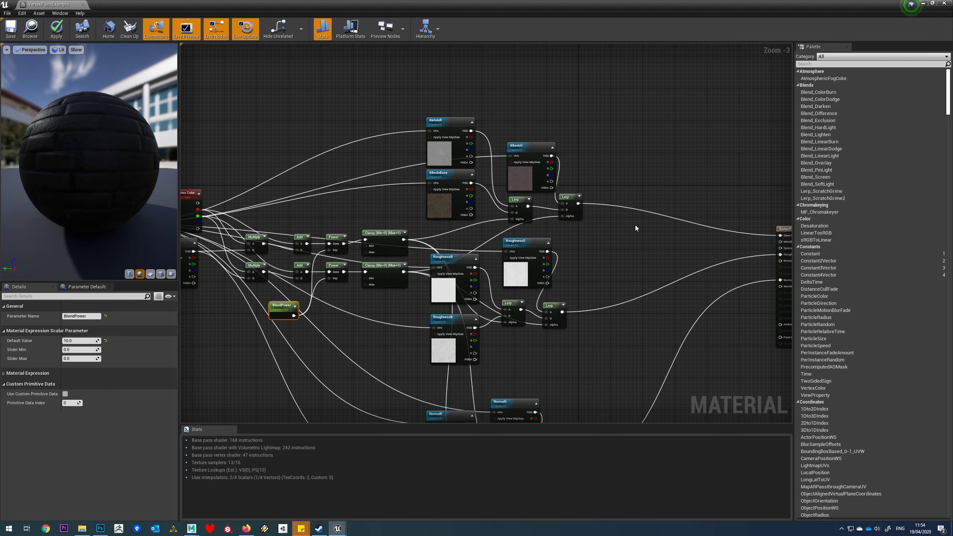
right_click_drag(619, 258, 642, 228)
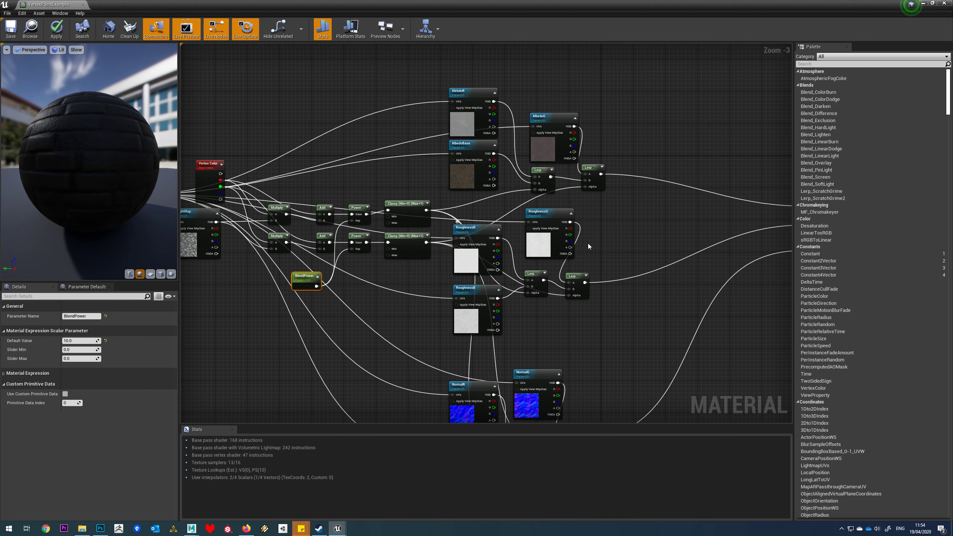
right_click_drag(681, 244, 616, 252)
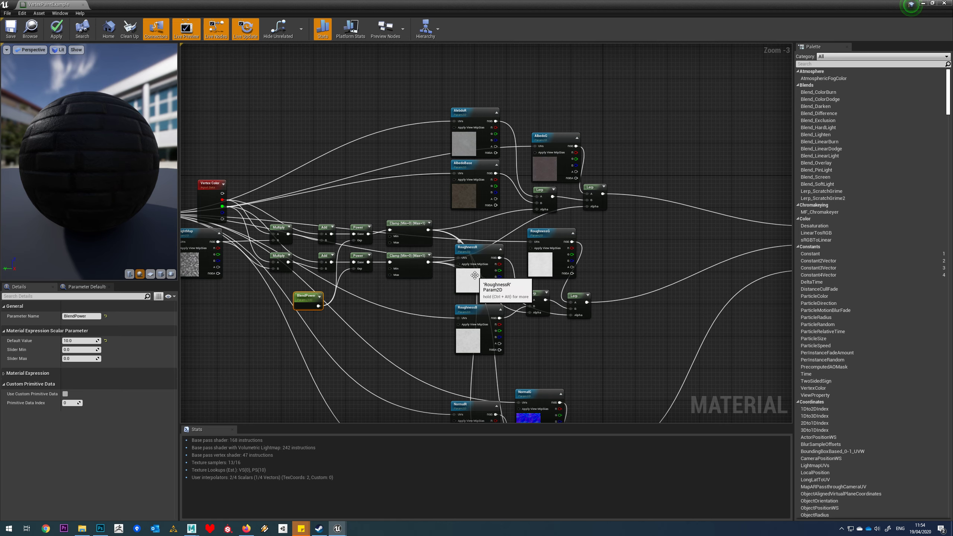
Turn the VertexPaintExample editor into a floating window, enlarged so its graph can be read beside the wall in the level
left_click_drag(488, 5, 647, 270)
key("f")
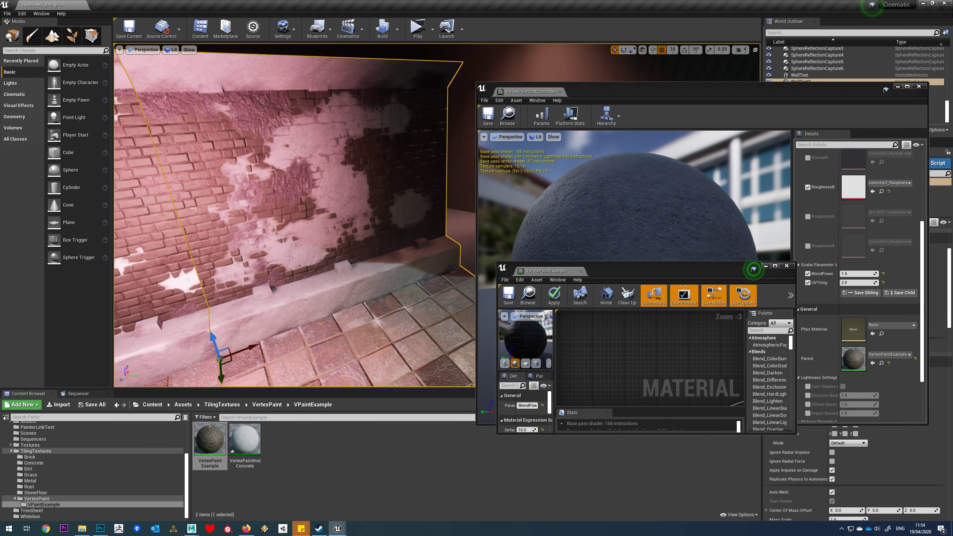
right_click_drag(295, 214, 294, 214)
right_click_drag(239, 281, 239, 281)
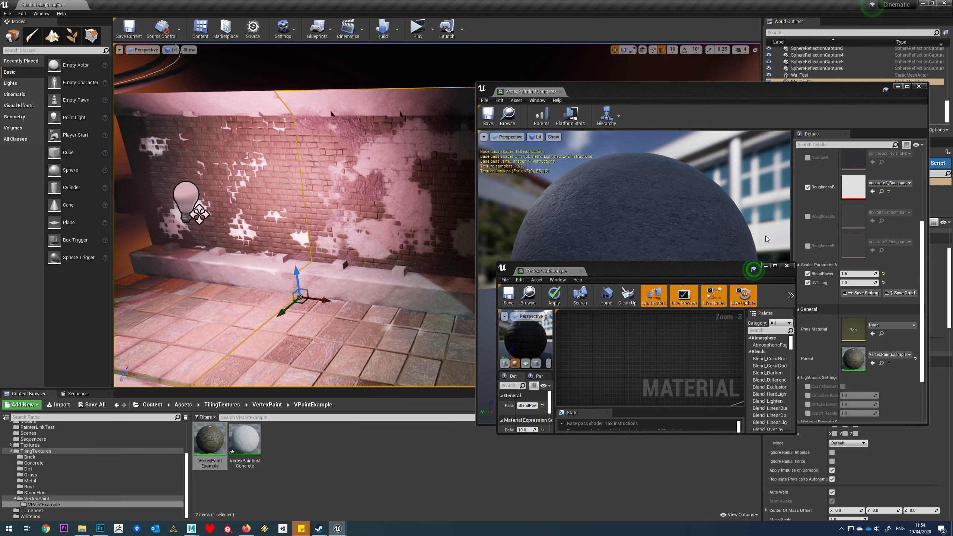
left_click_drag(708, 271, 605, 132)
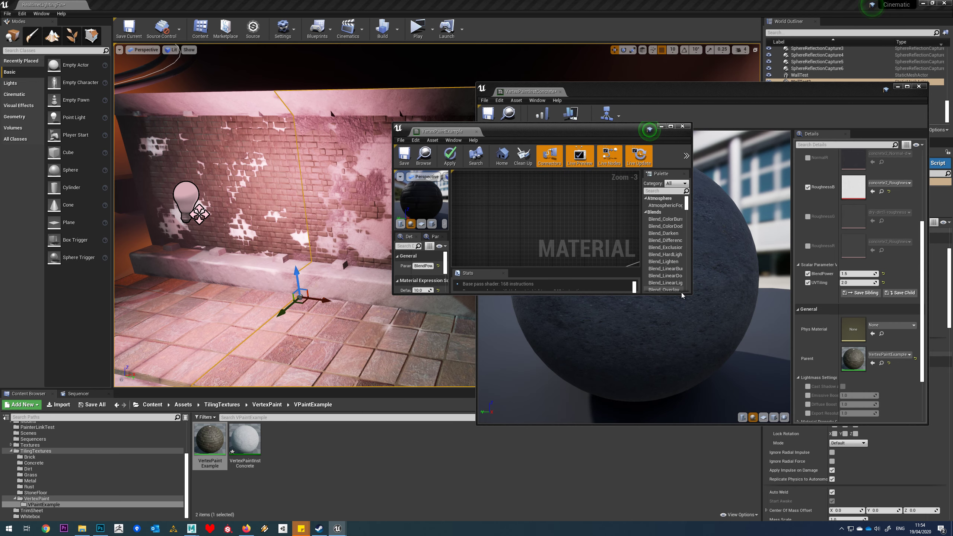
left_click_drag(690, 294, 862, 520)
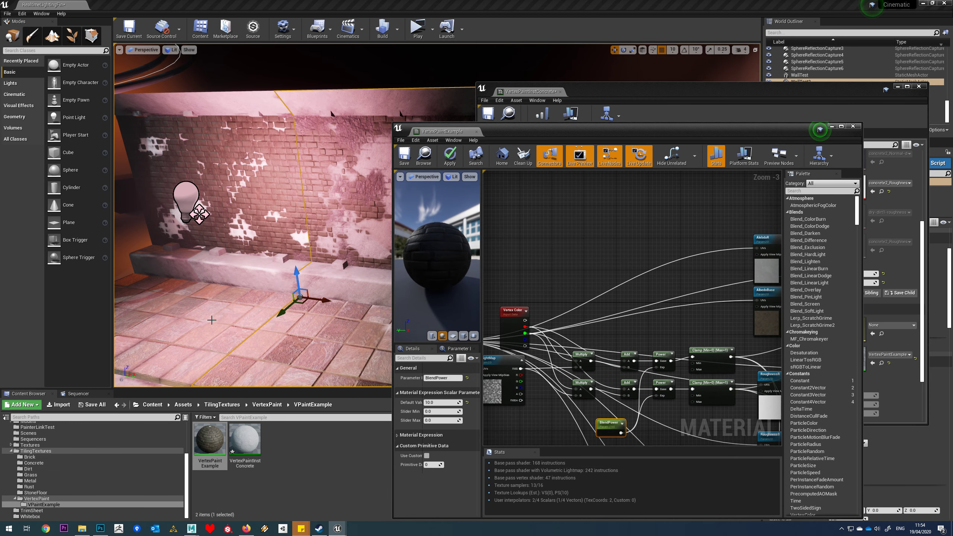
Switch the level to Mesh Paint mode, shift the material editor clear of the wall and close the concrete instance's editor
left_click(32, 36)
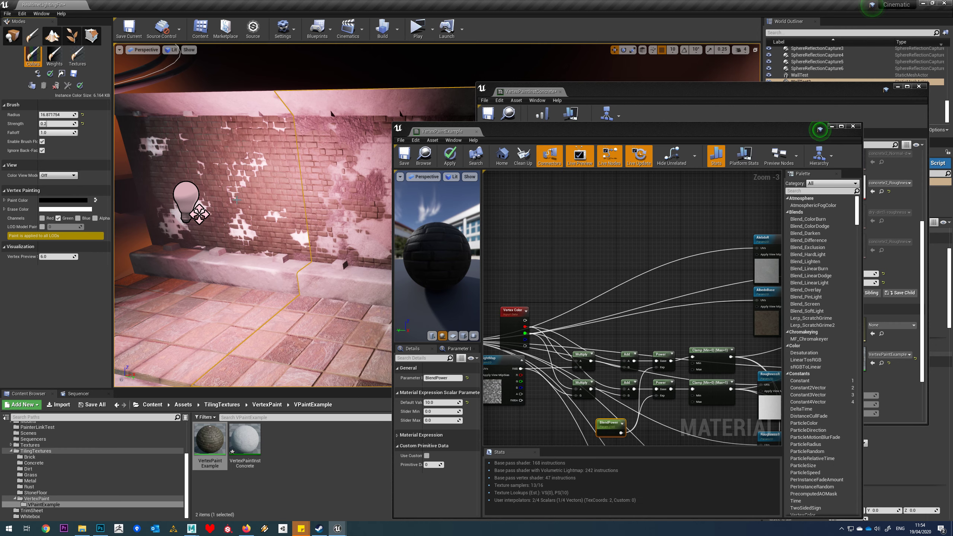
left_click_drag(619, 131, 690, 148)
left_click_drag(734, 95, 664, 121)
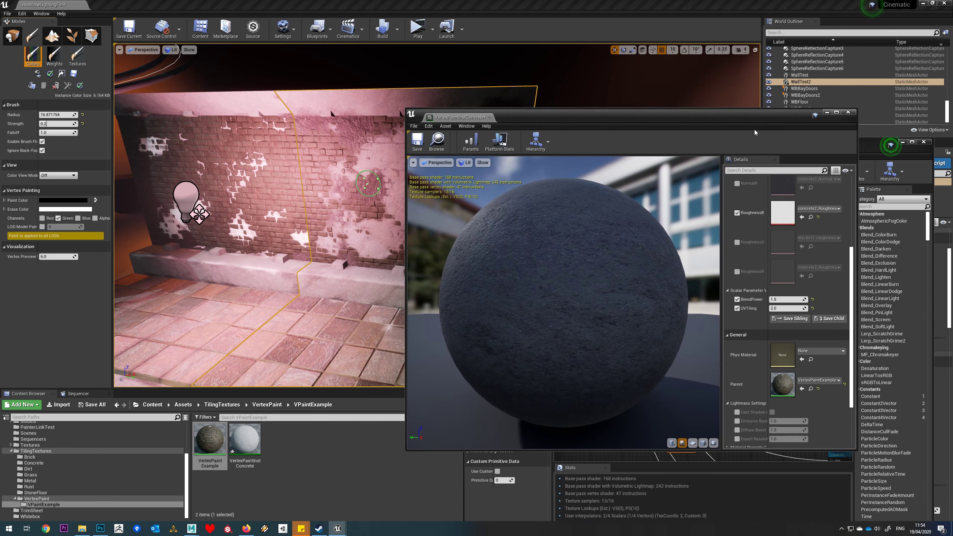
left_click(848, 112)
Compare the painted wall with the AlbedoG texture node and the neighbouring albedo Lerp connections in the material graph
scroll(608, 319, "up", 3)
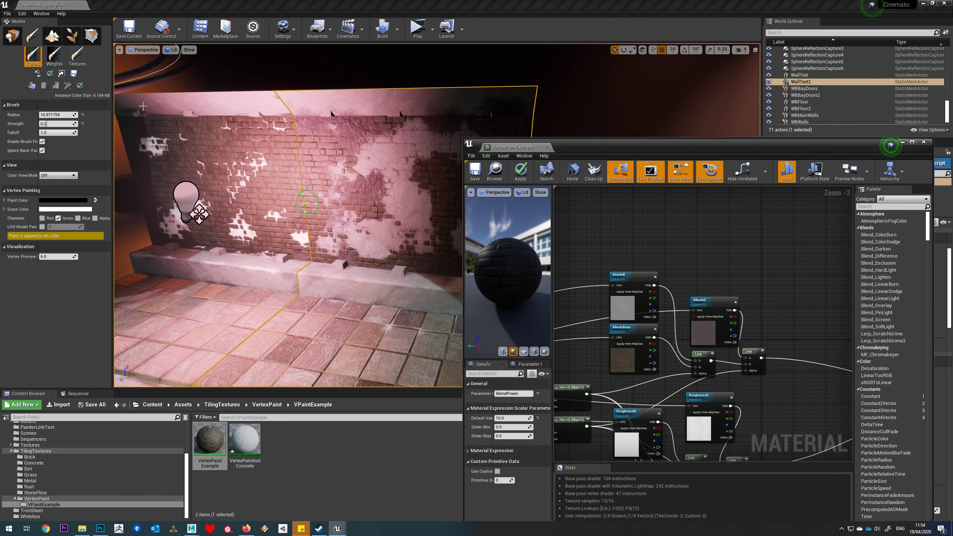
mouse_move(431, 249)
right_mouse_down()
mouse_move(420, 249)
mouse_move(432, 250)
right_mouse_up()
scroll(638, 270, "up", 2)
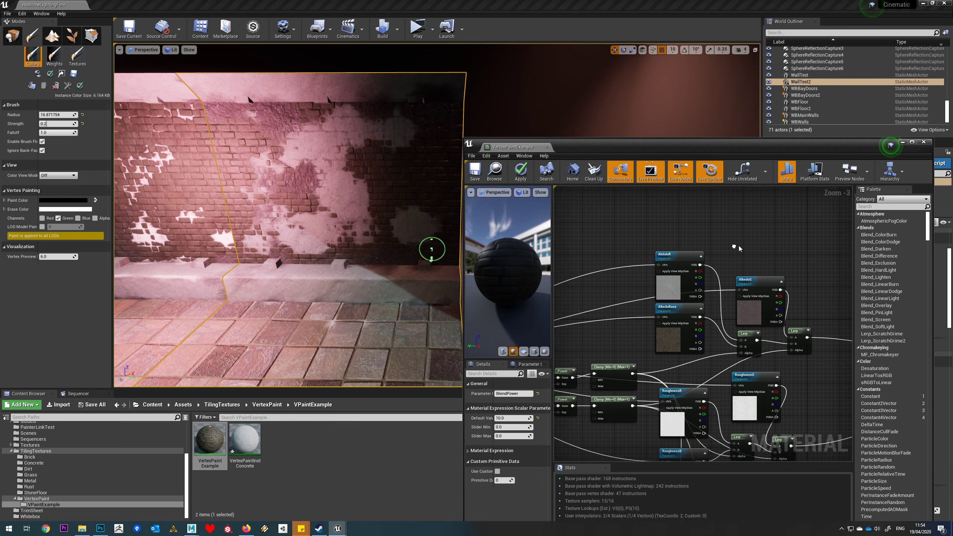
left_click(765, 289)
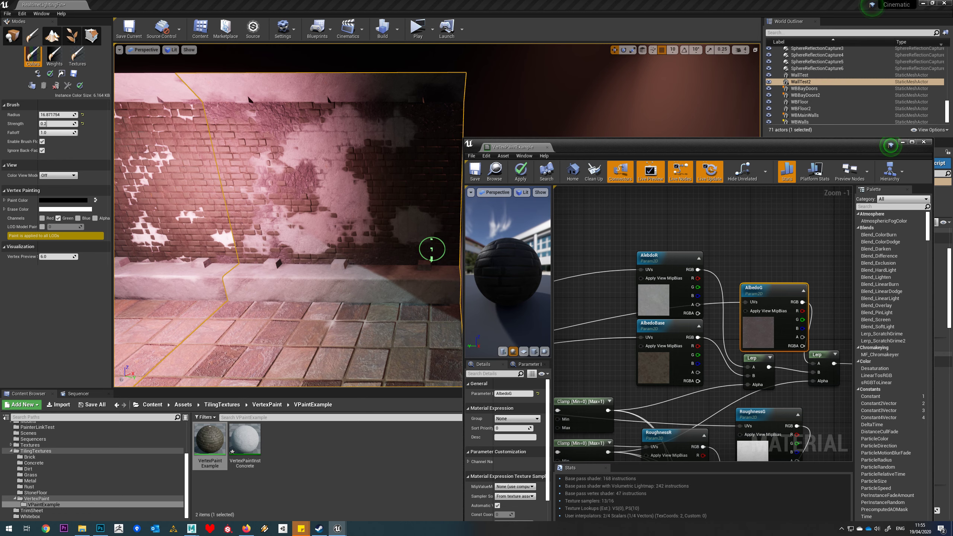
right_click_drag(581, 285, 667, 303)
scroll(598, 274, "down", 1)
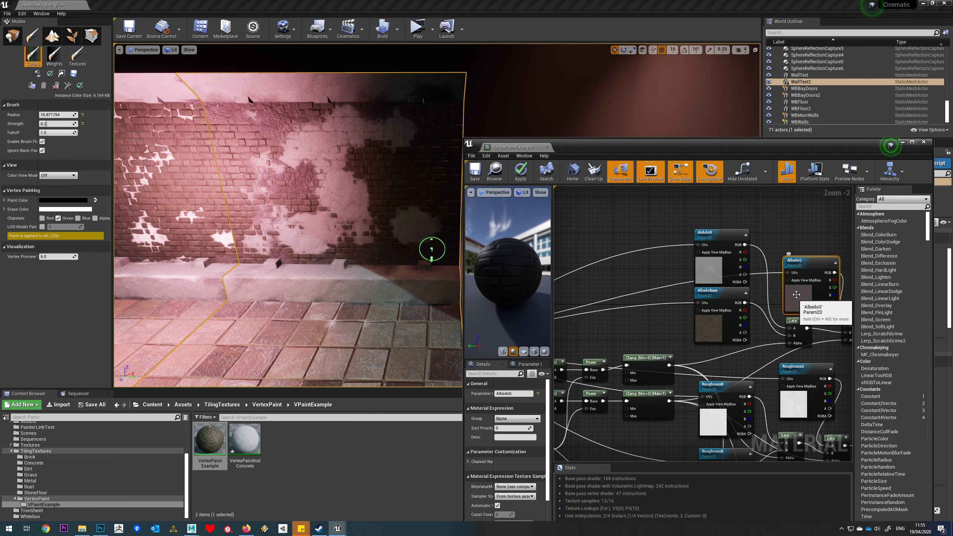